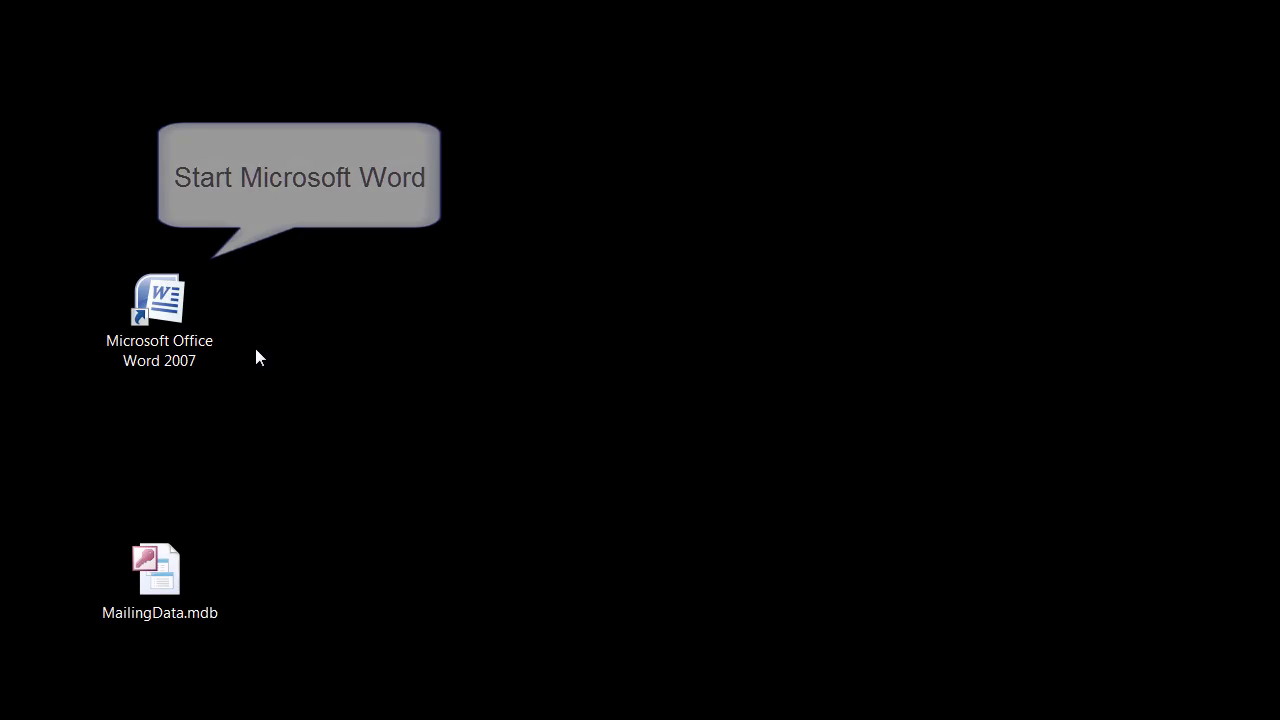
Step: Start Microsoft Word 2007 and show the TBarCode panel as a floating pane, enlarged to reveal all its settings
double_click(168, 319)
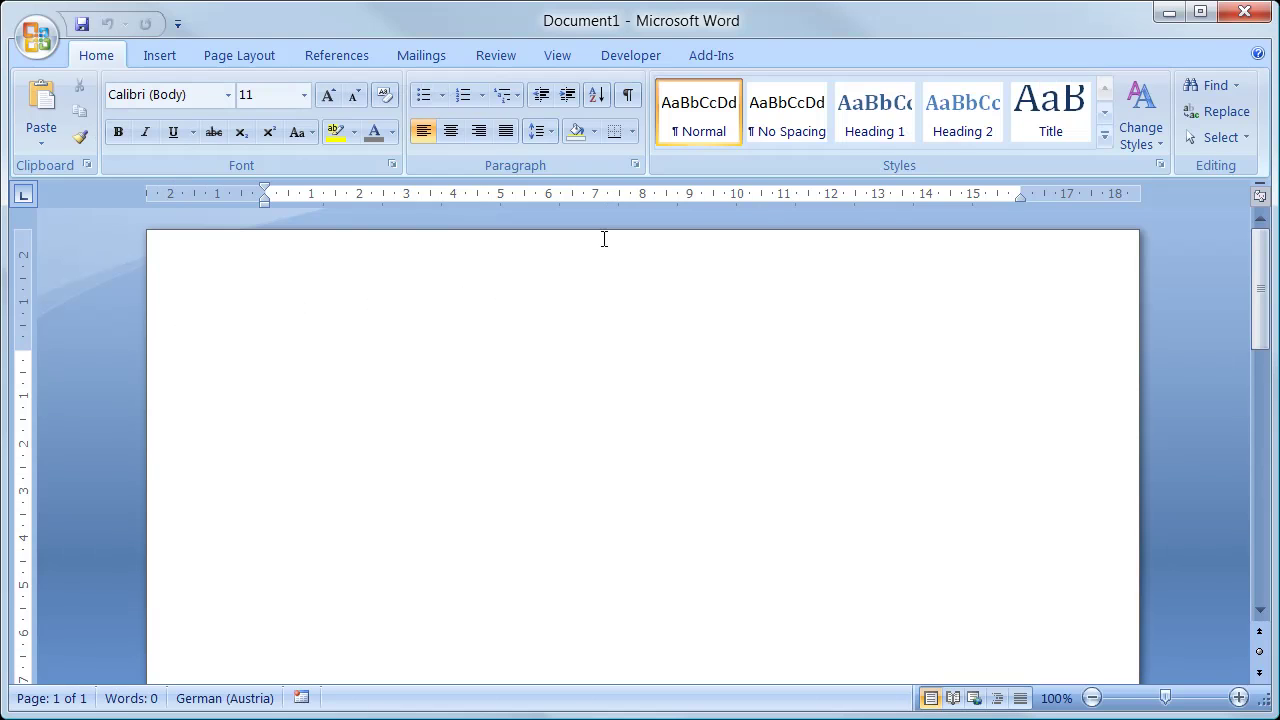
click(705, 55)
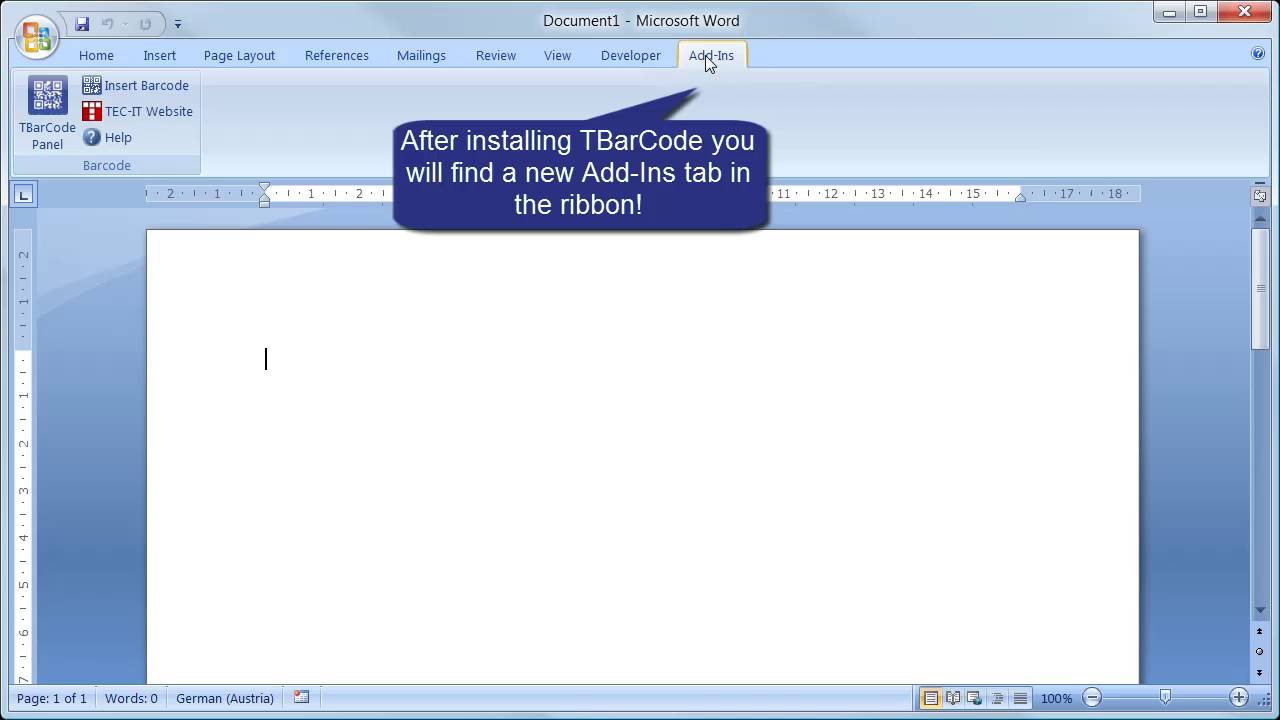
click(50, 114)
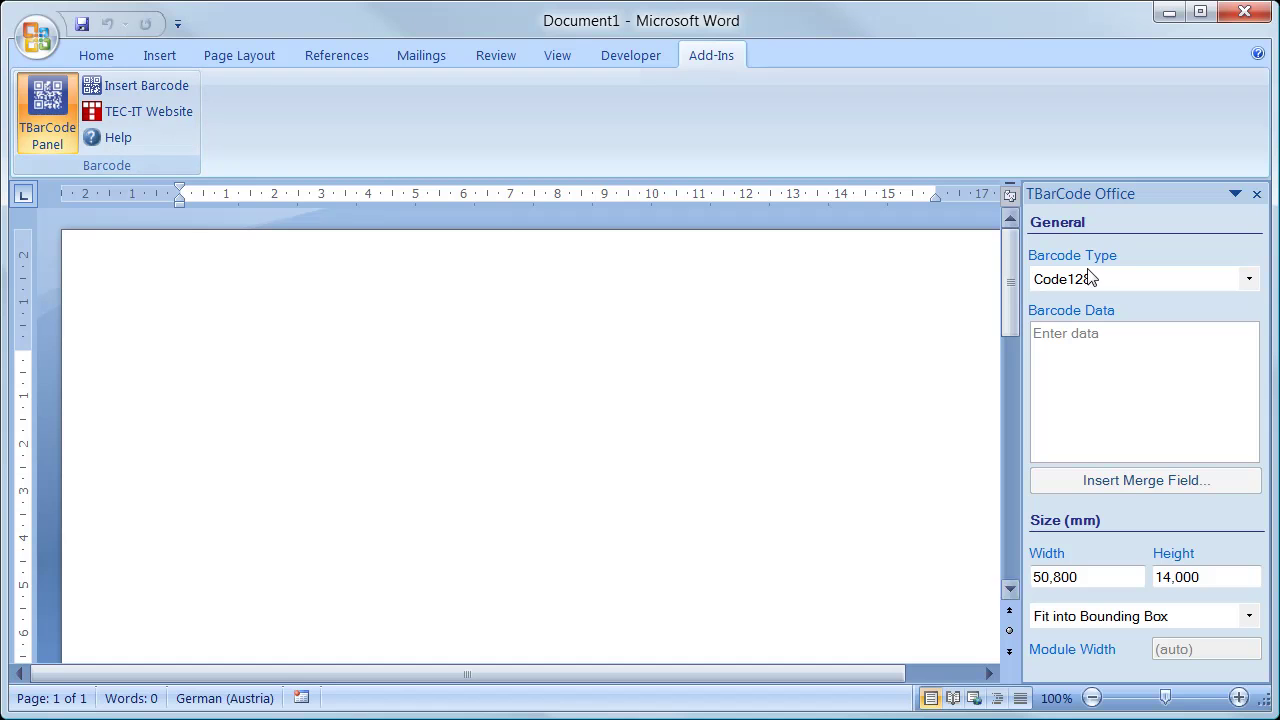
drag(1148, 196, 1146, 12)
drag(1124, 287, 1150, 698)
Step: Enter the label "My first barcode:" on the first line of the blank document
click(354, 372)
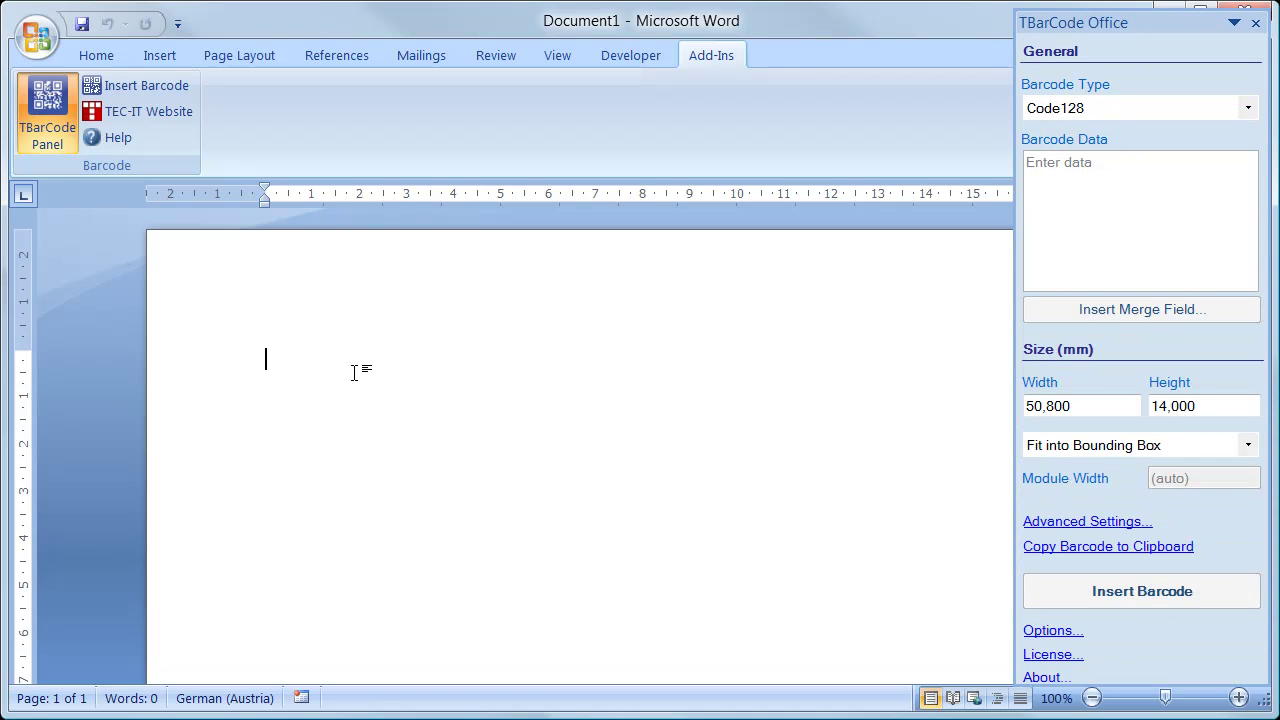
text(My f)
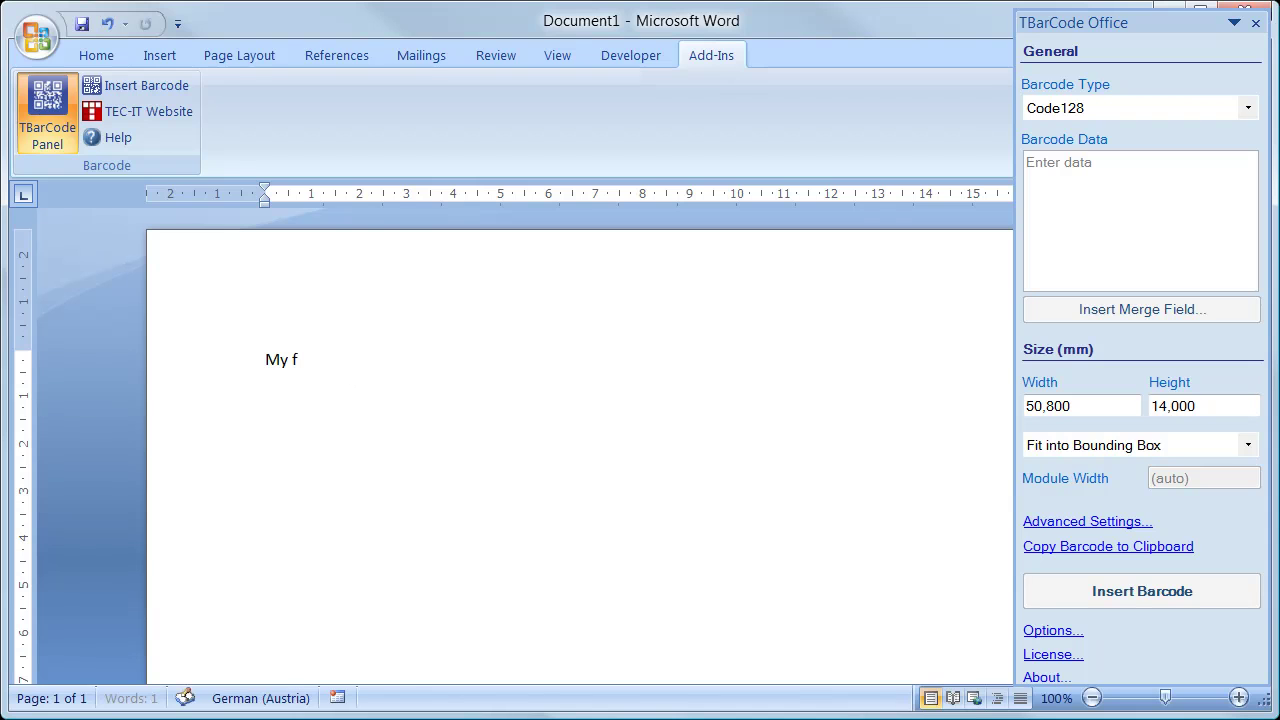
text(irst barcode:)
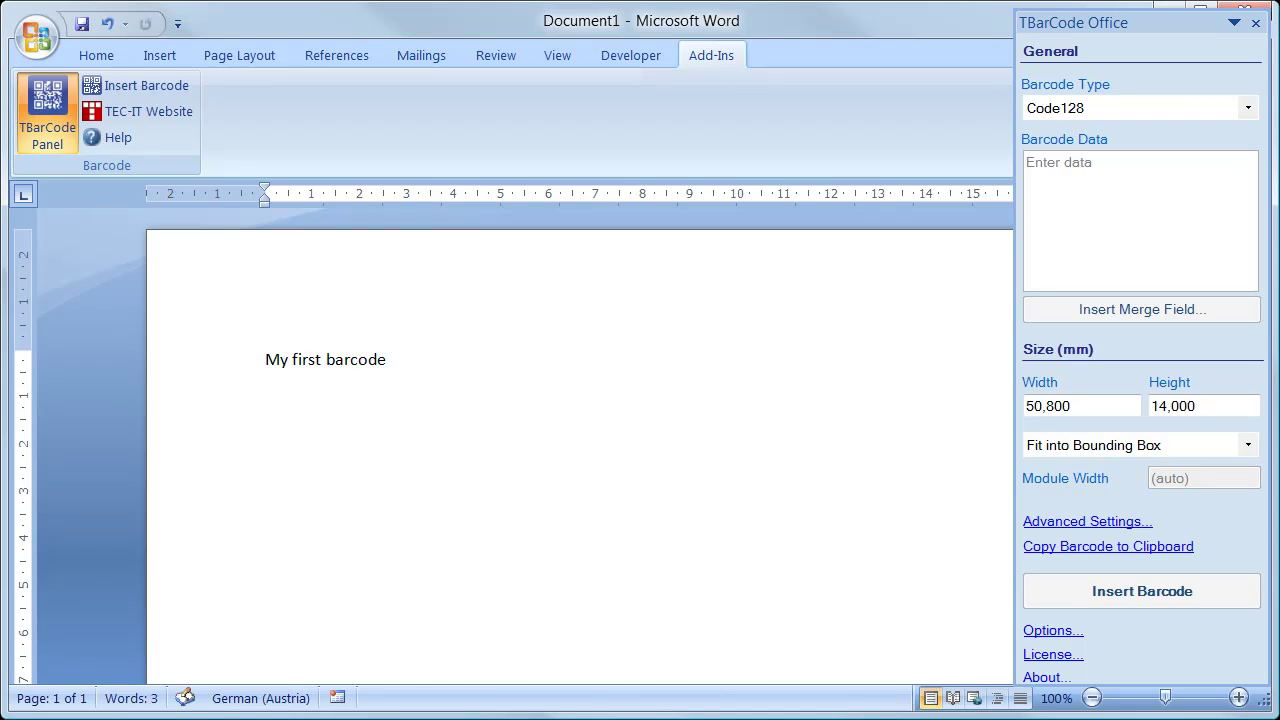
click(1248, 108)
click(1250, 160)
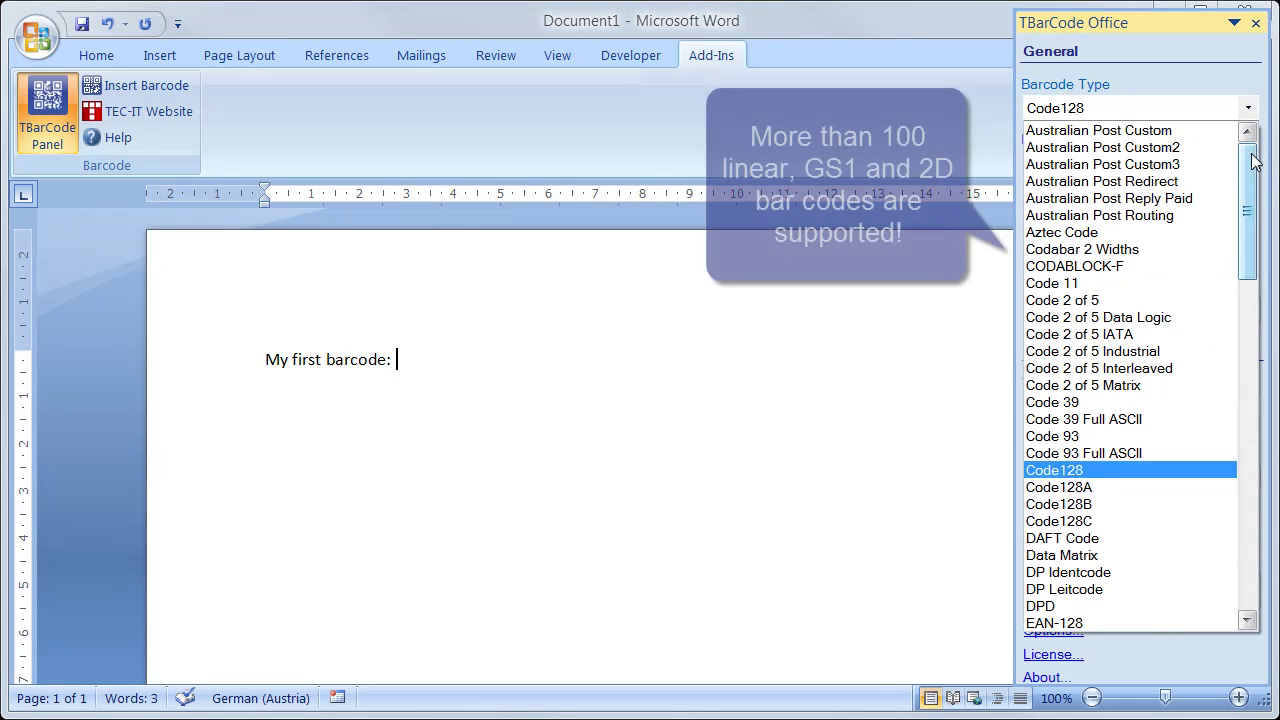
drag(1250, 160, 1248, 318)
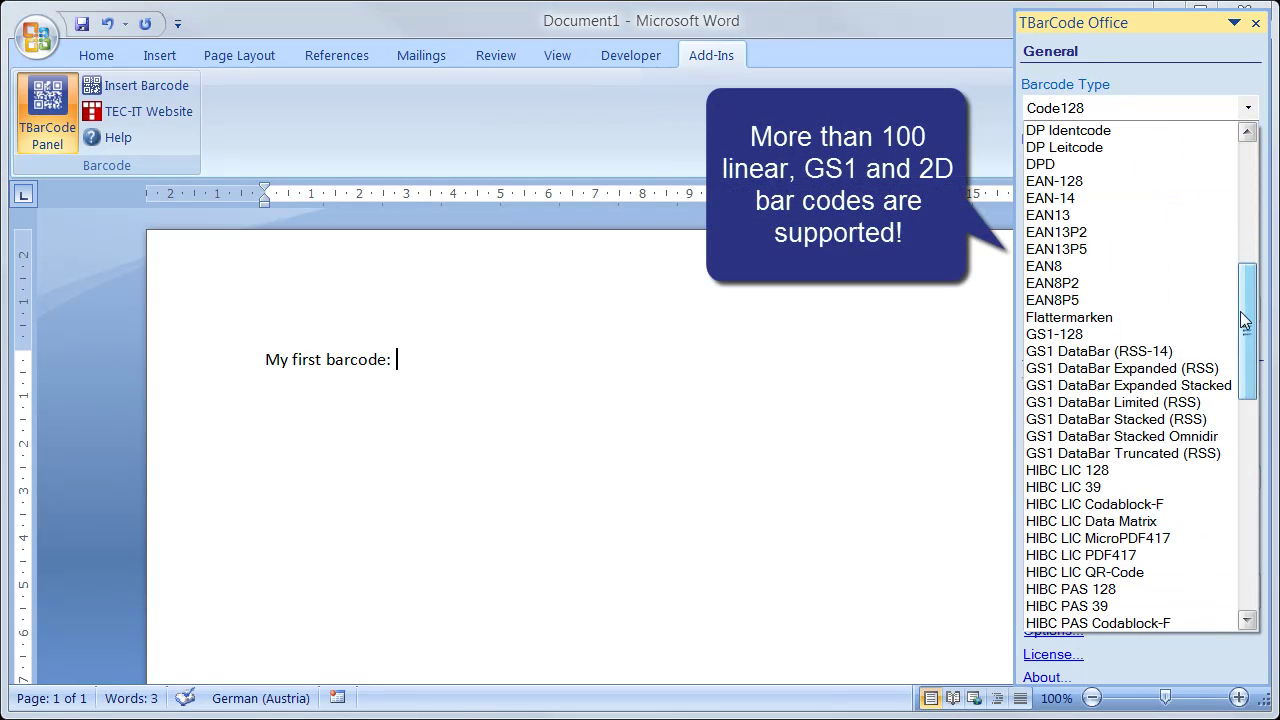
click(1071, 214)
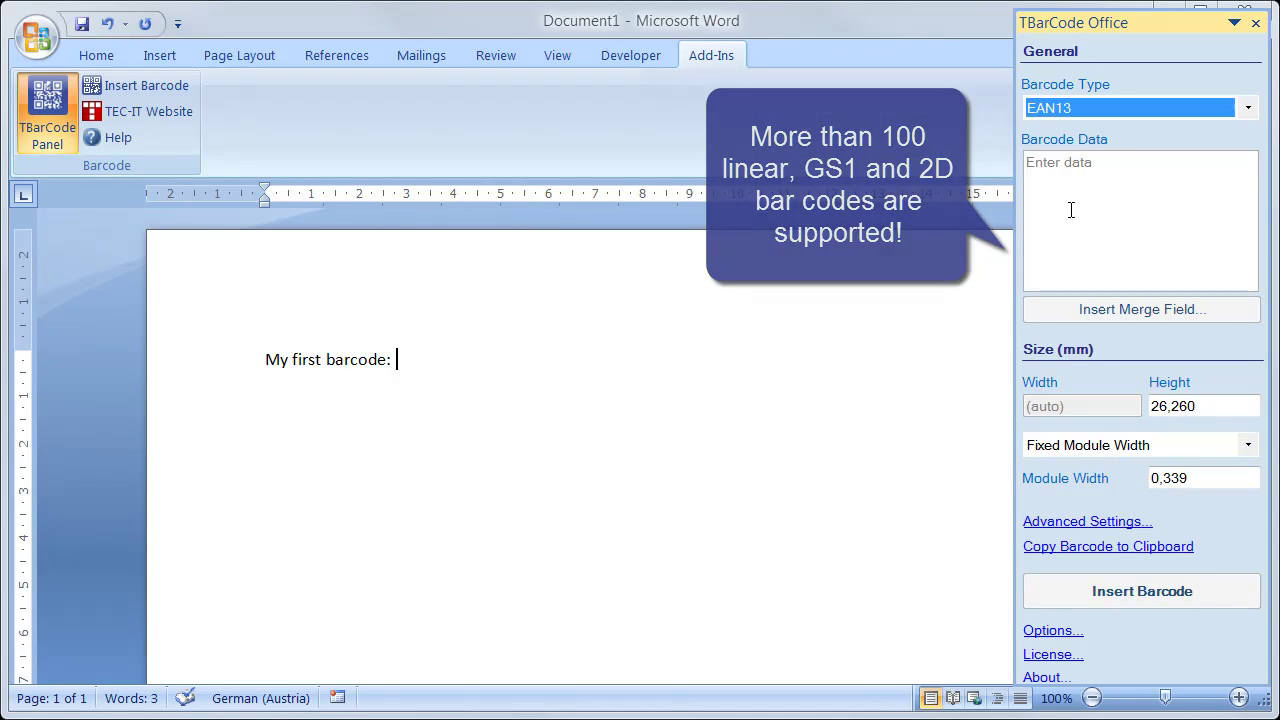
click(1071, 210)
text(123456789012)
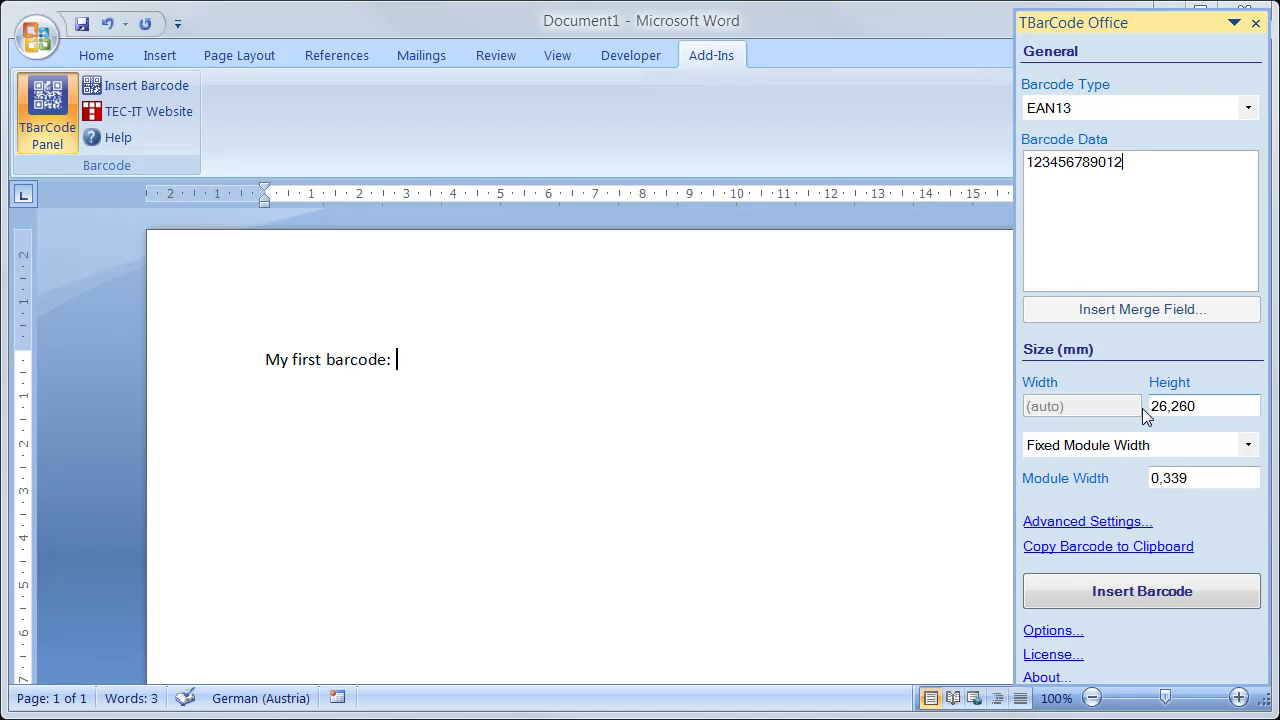
key(Tab)
click(1204, 590)
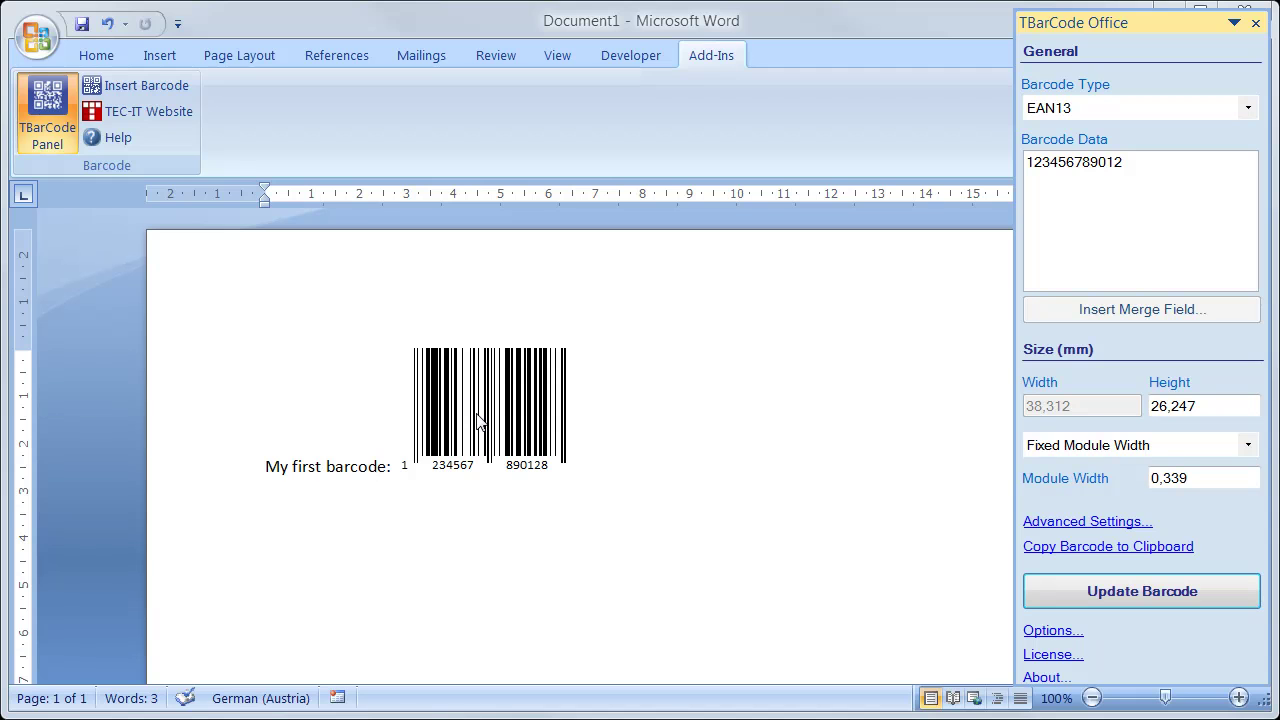
Step: Add a new line below the EAN13 barcode with the label "QR-Code:"
click(611, 468)
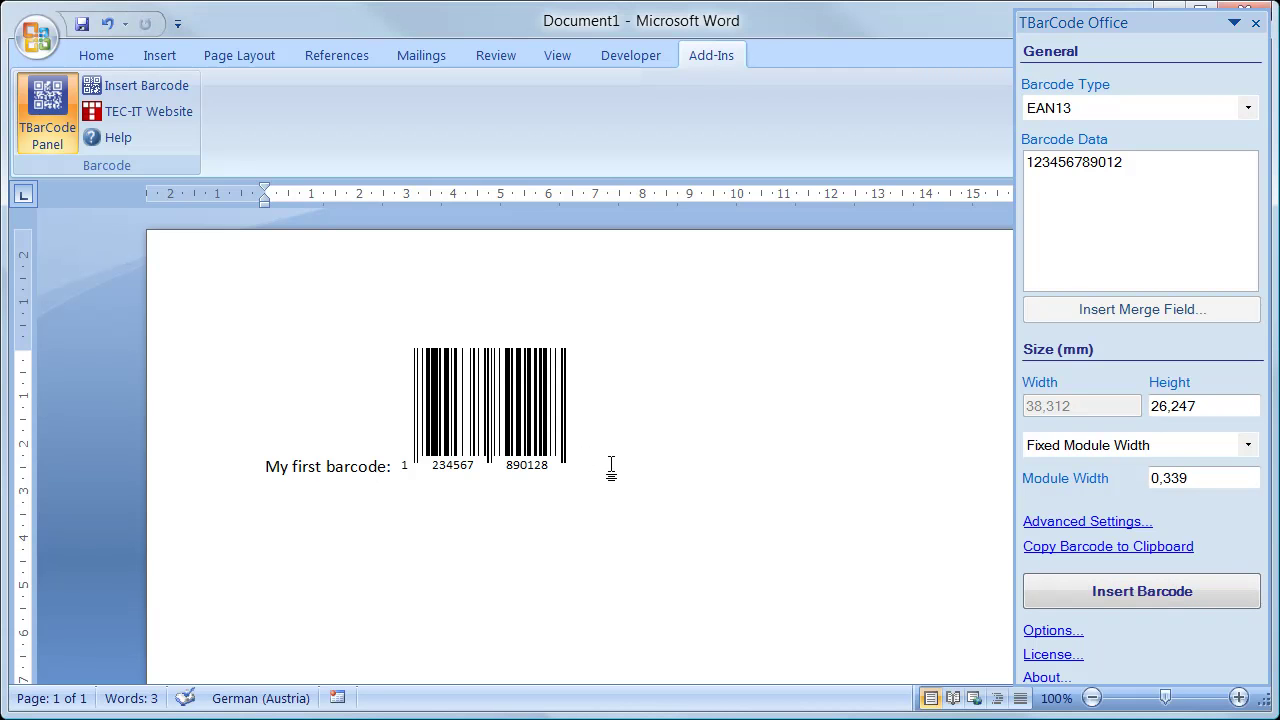
key(Return)
text(QR-Code:)
click(1249, 107)
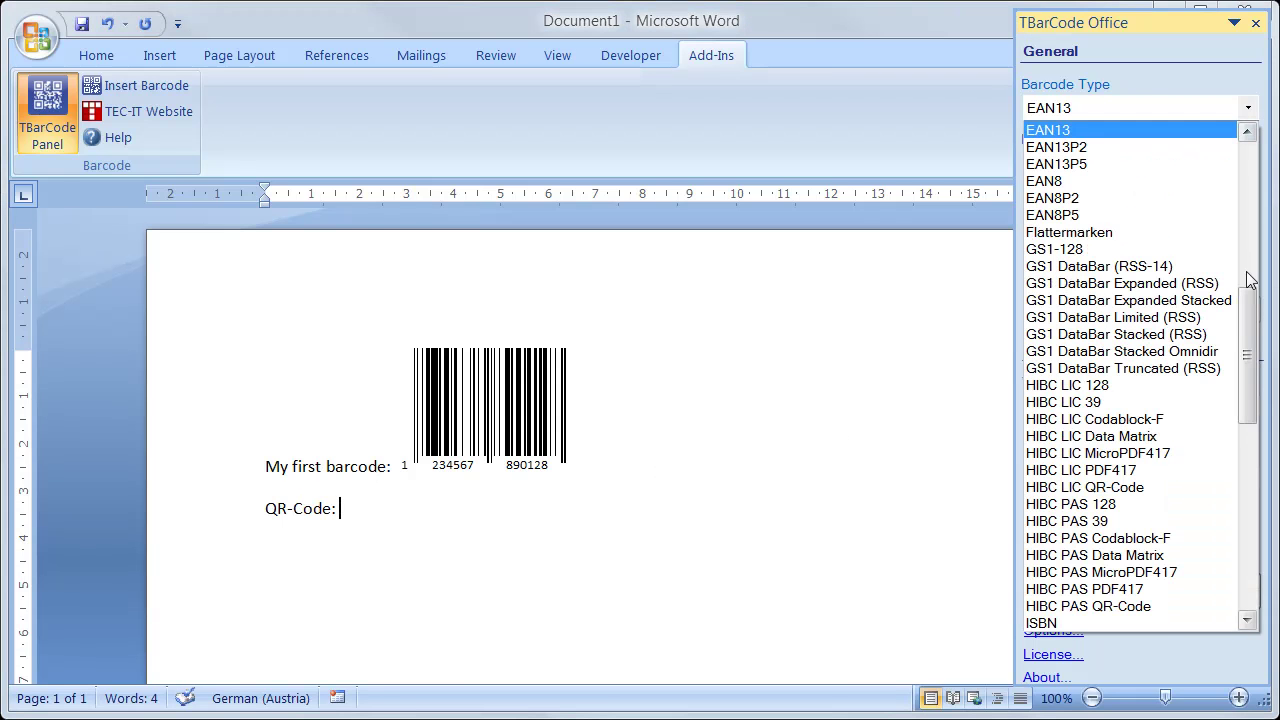
drag(1247, 335, 1257, 473)
click(1141, 472)
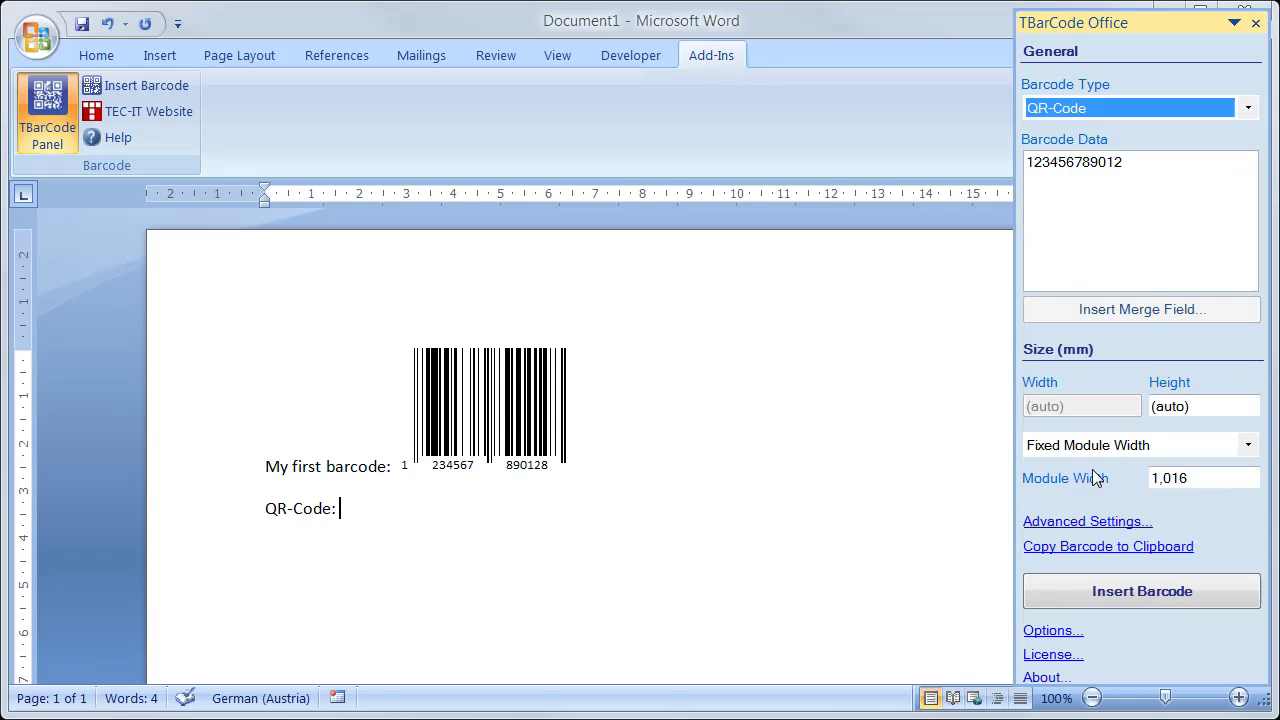
key(Tab)
text(htt)
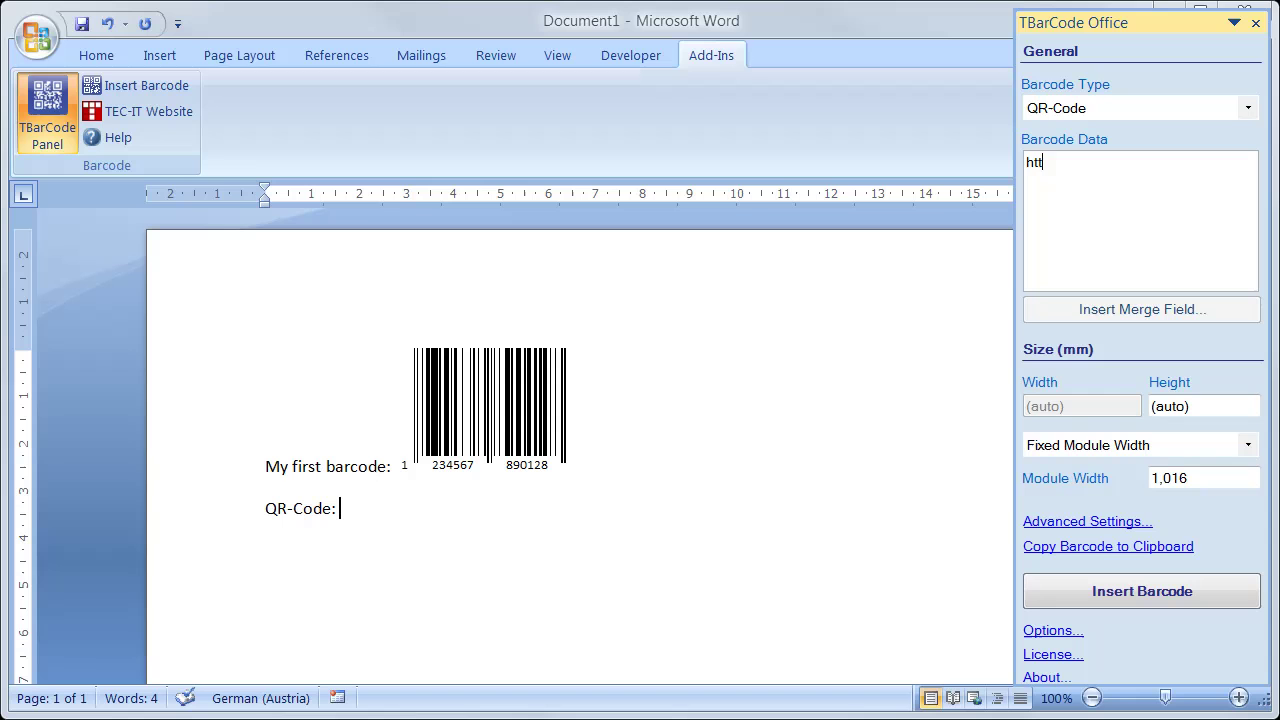
text(p://www.tec-it.com)
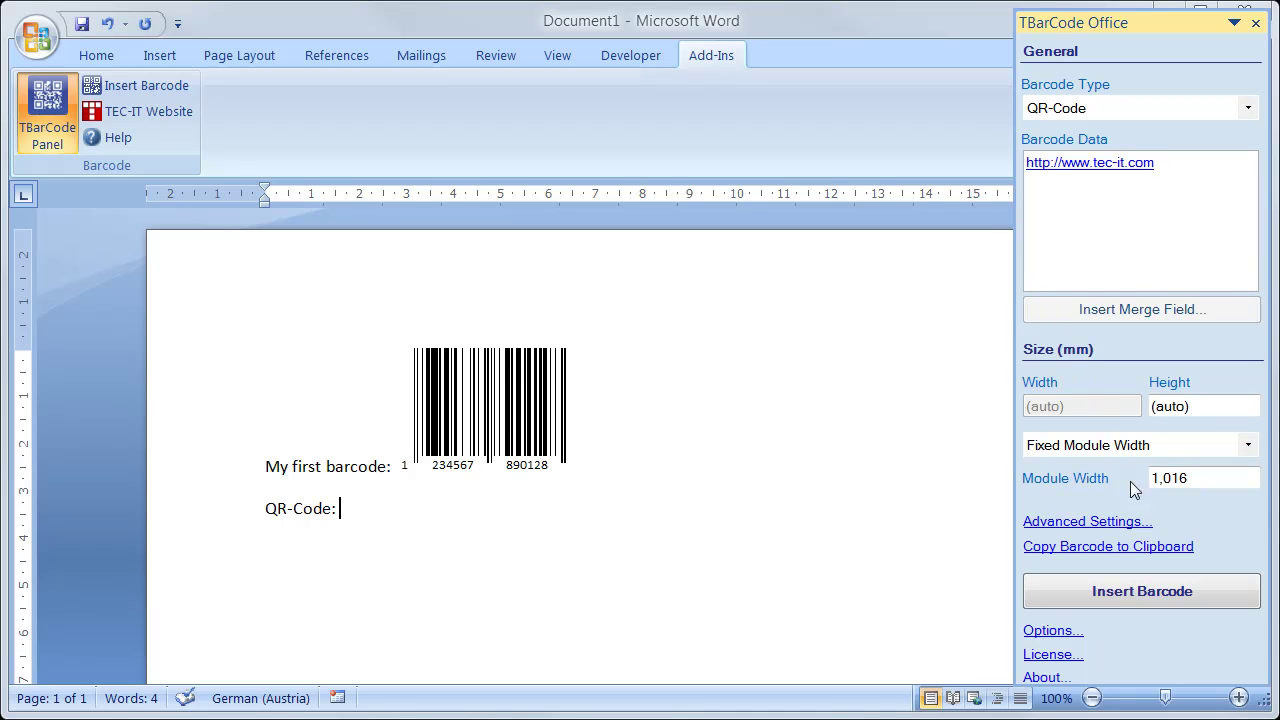
click(1148, 588)
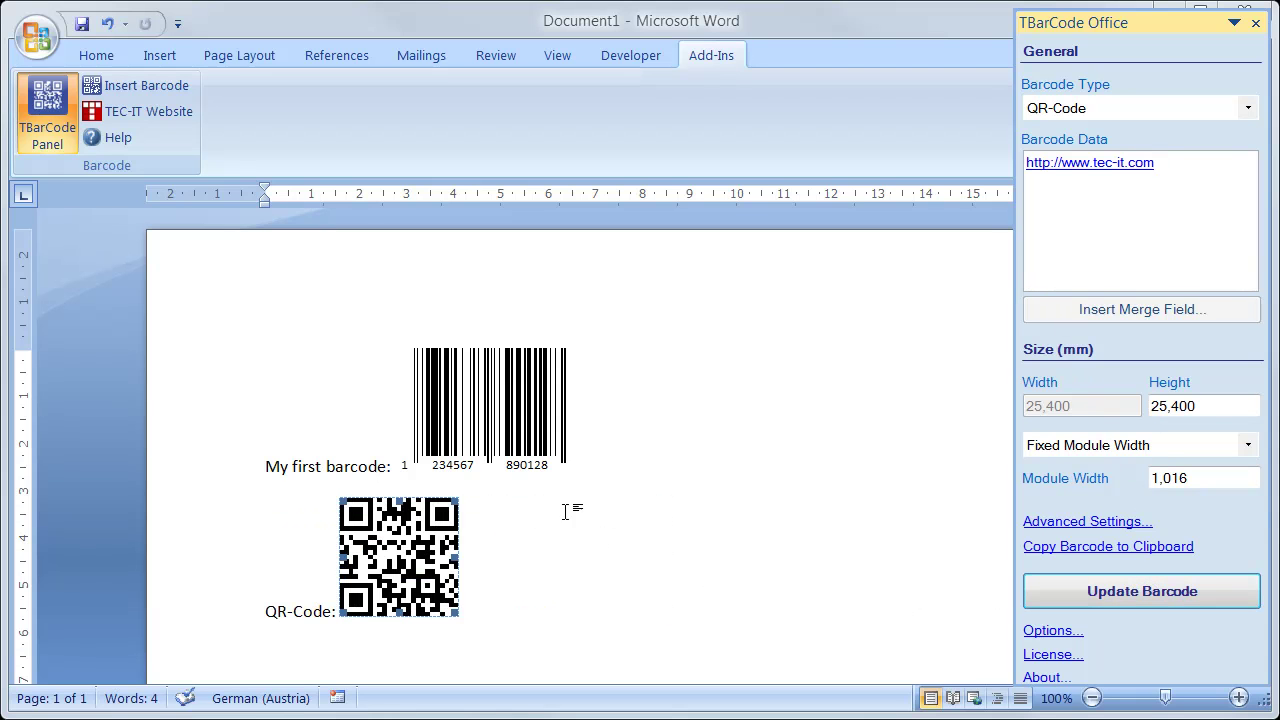
Step: Change the QR code's ForeColor to a custom orange in its advanced barcode properties
click(500, 434)
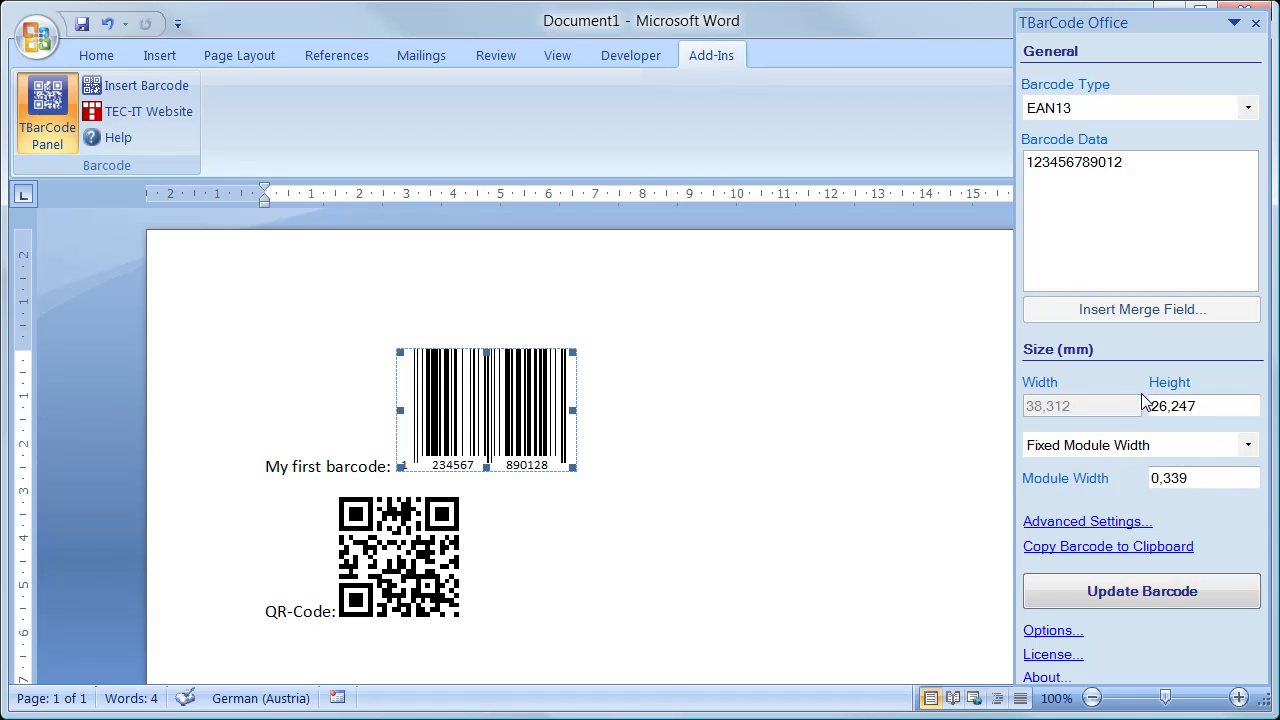
click(428, 560)
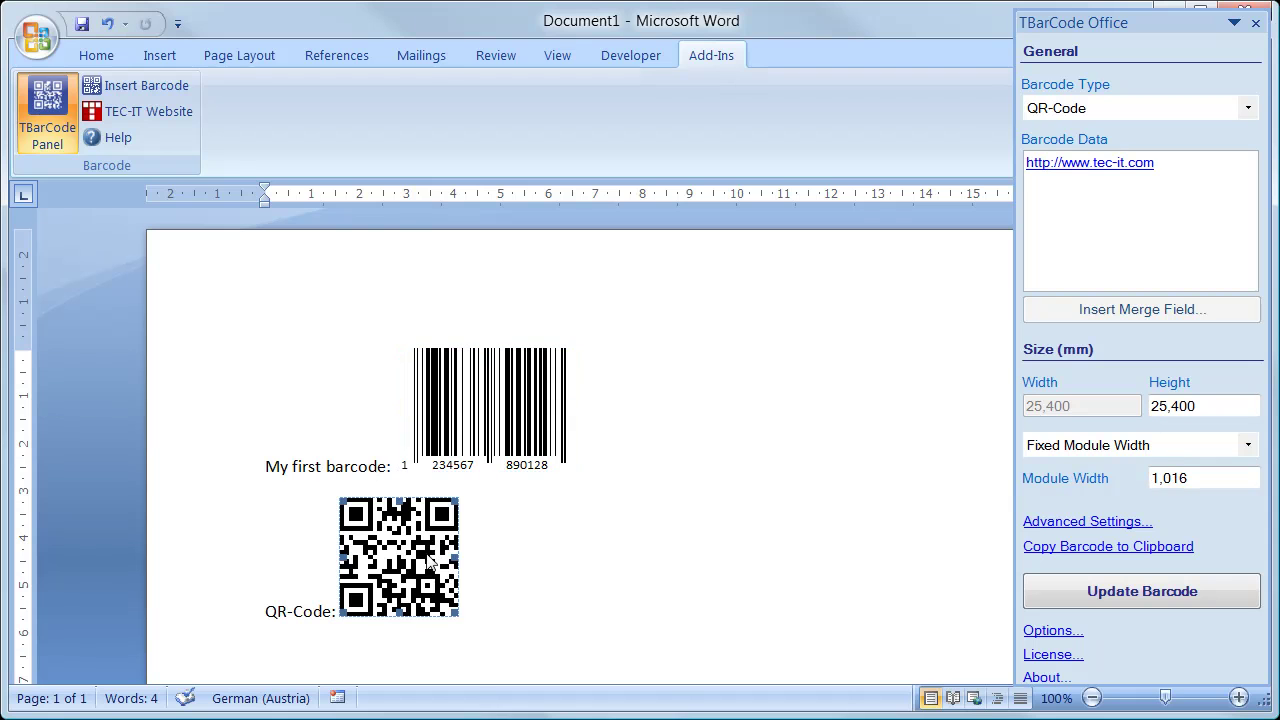
click(1111, 522)
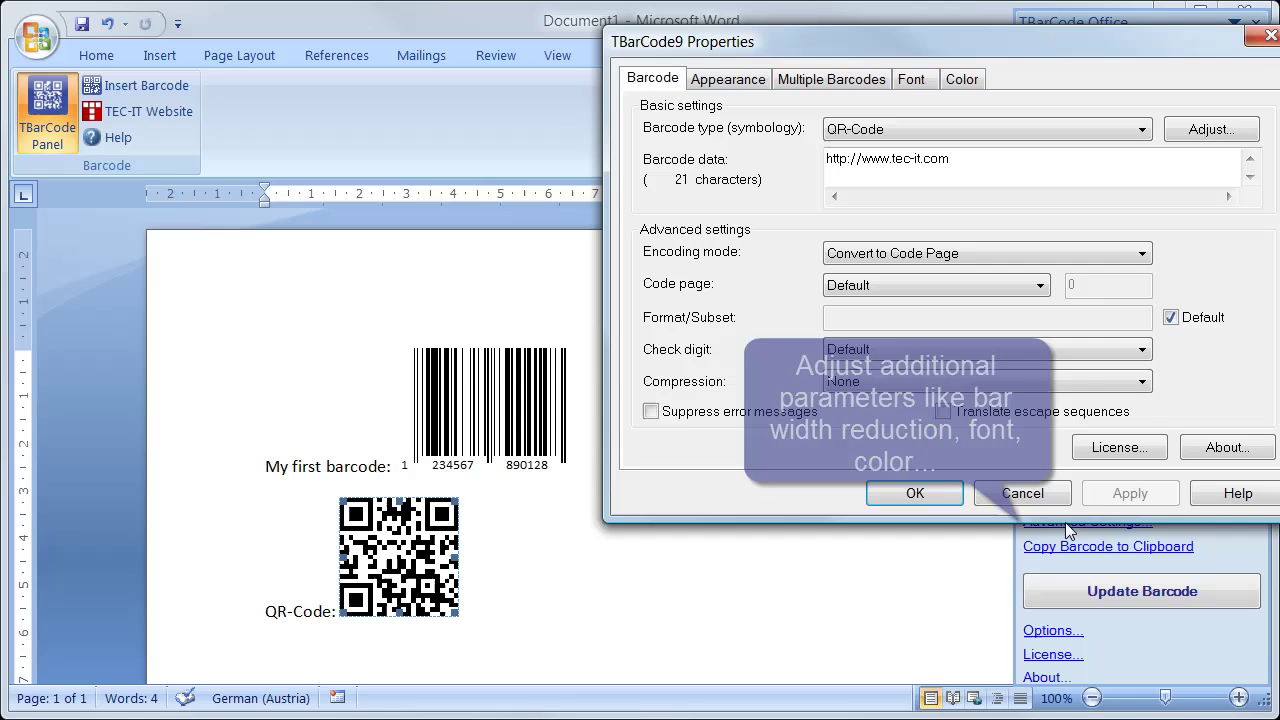
click(952, 80)
click(715, 185)
click(896, 205)
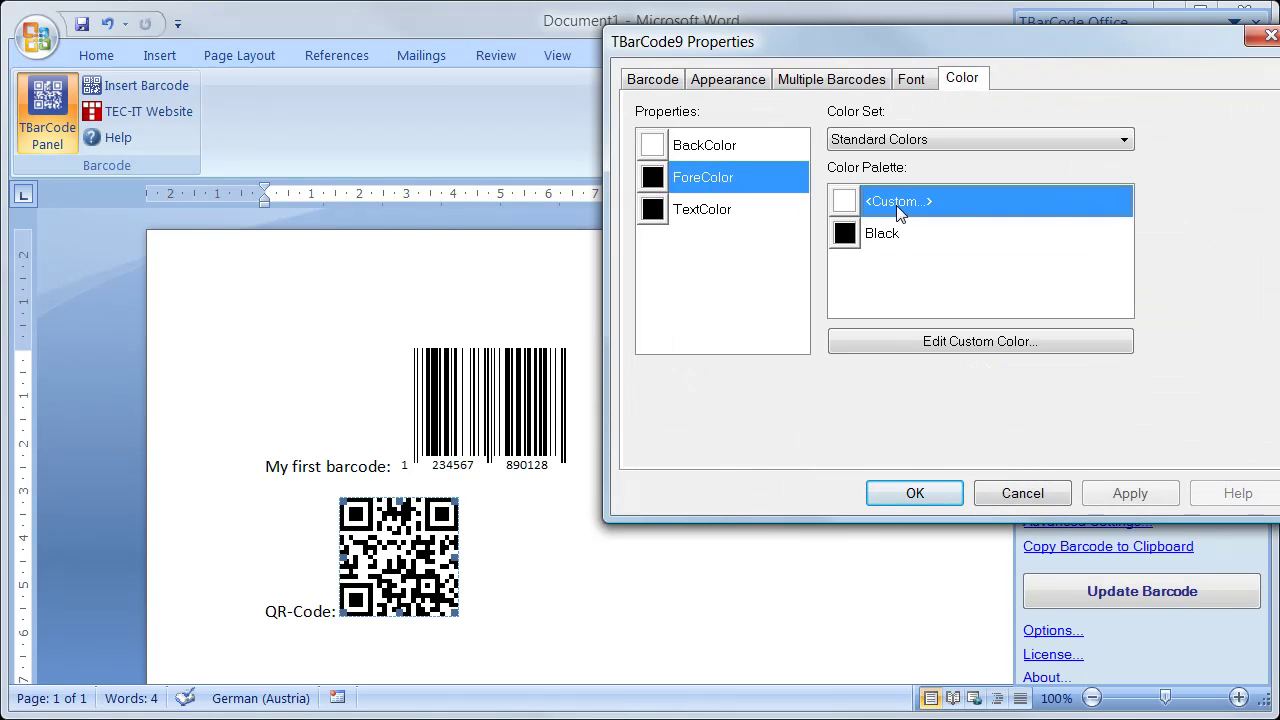
click(677, 182)
click(669, 431)
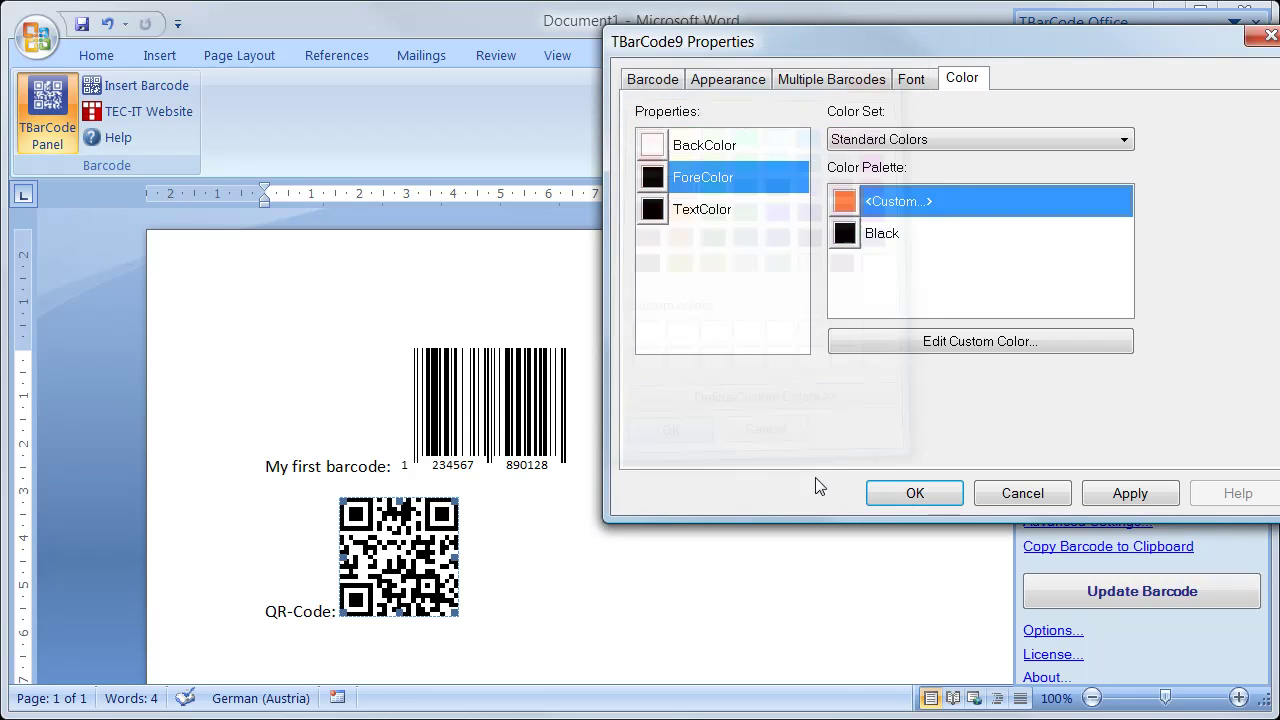
click(897, 493)
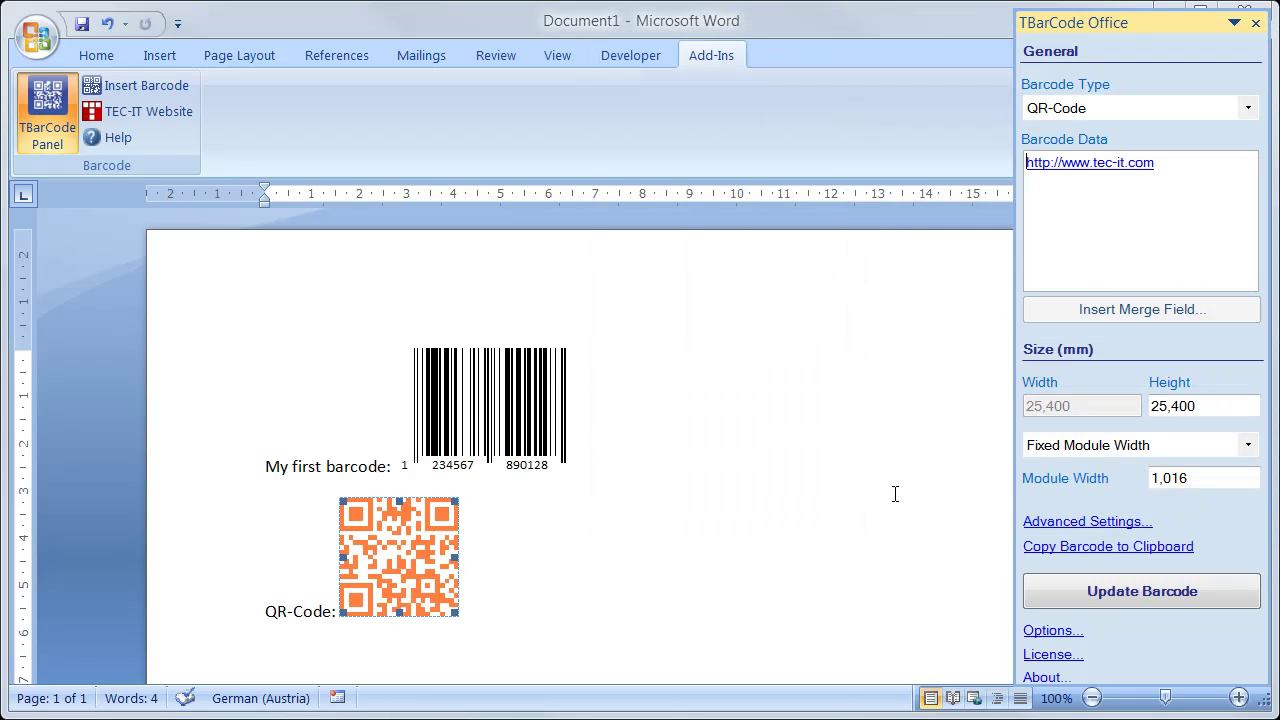
Step: Open the print preview of the document and look over the page with both barcodes
click(1076, 548)
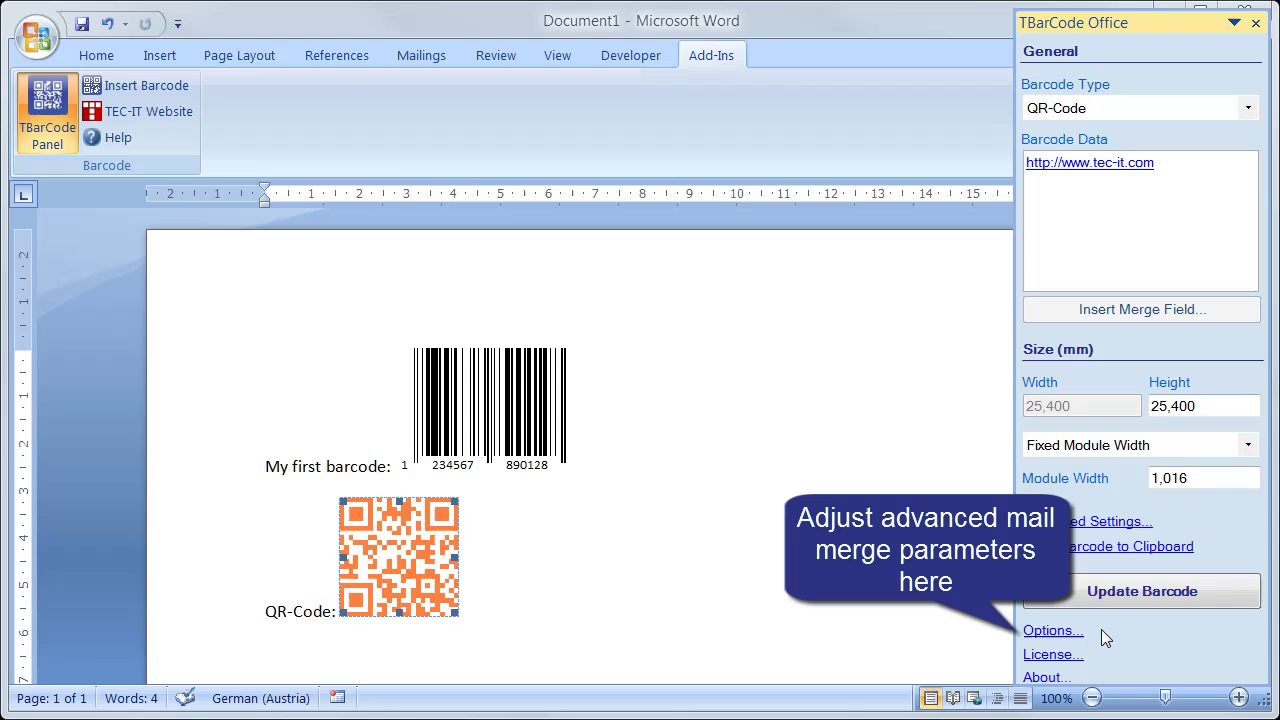
click(33, 37)
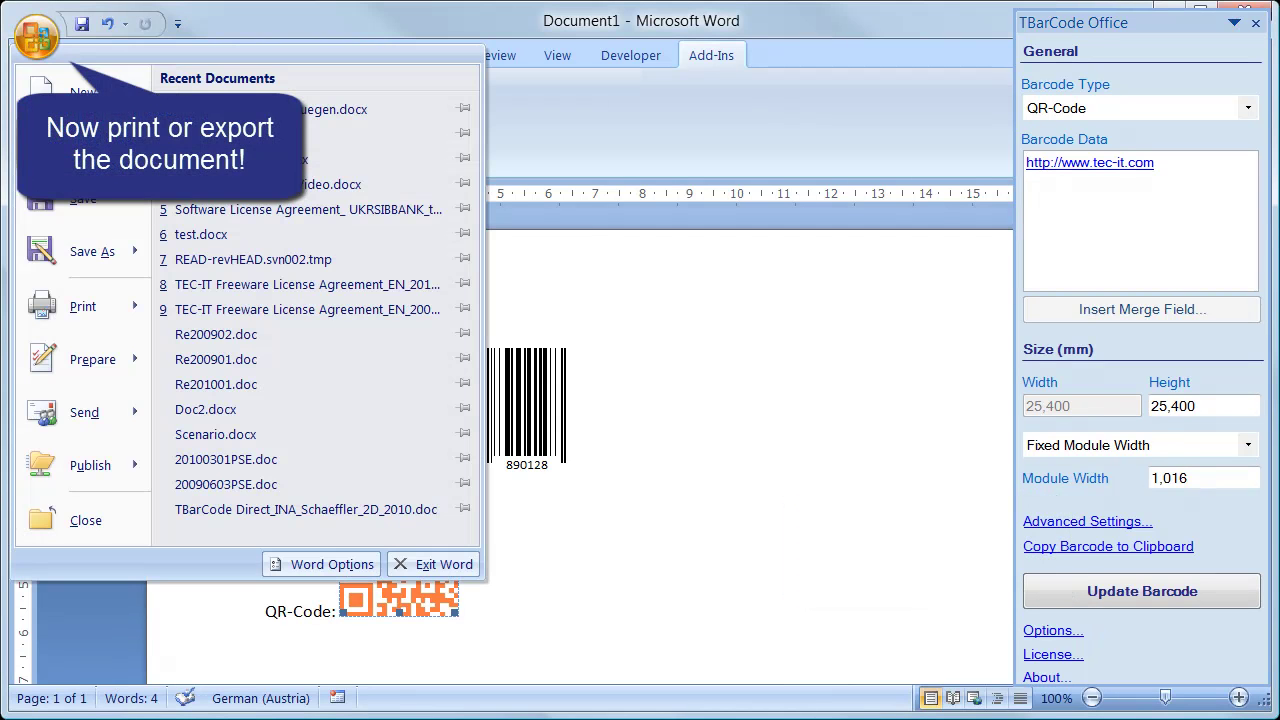
mouse_move(135, 303)
click(212, 284)
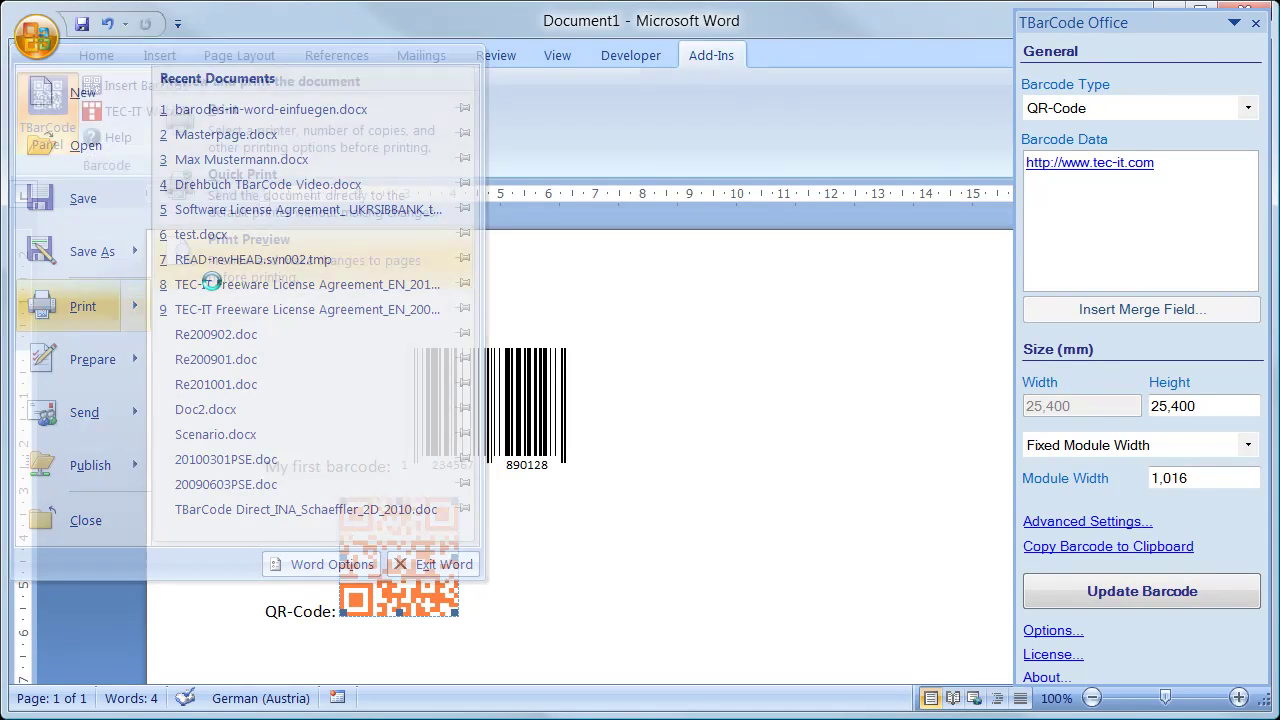
click(434, 377)
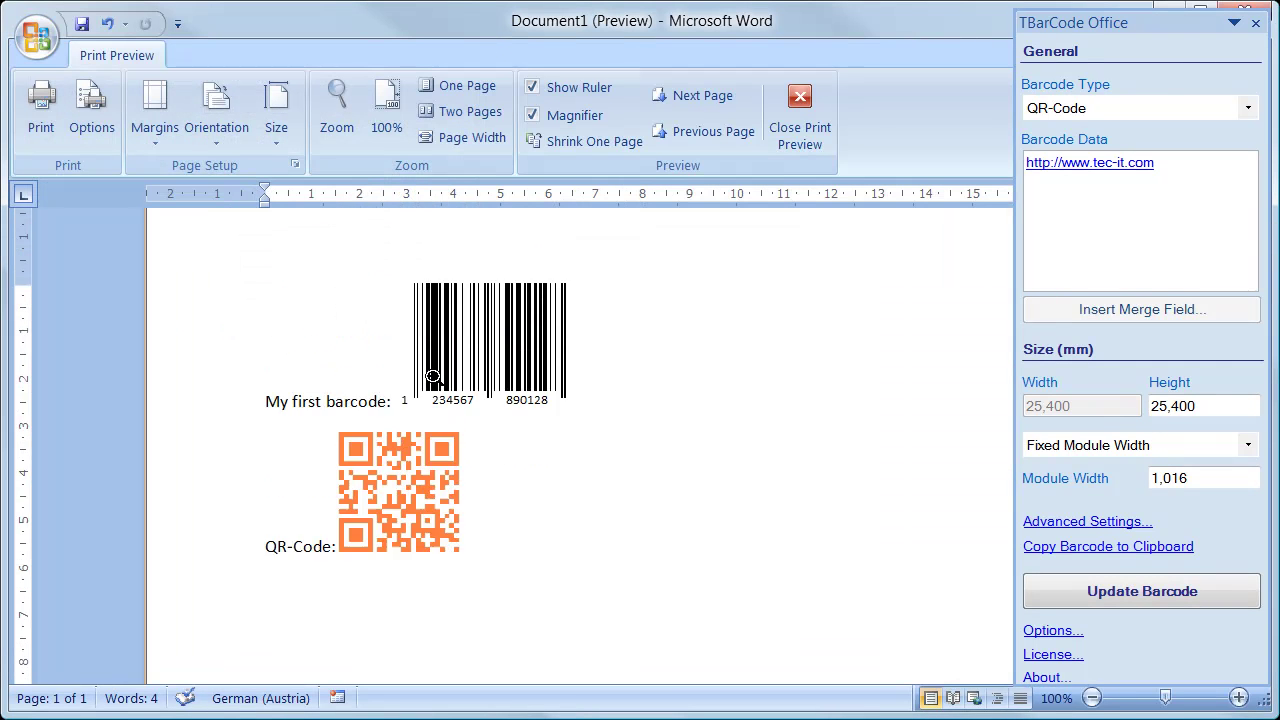
scroll(434, 377, up, 2)
scroll(434, 377, down, 4)
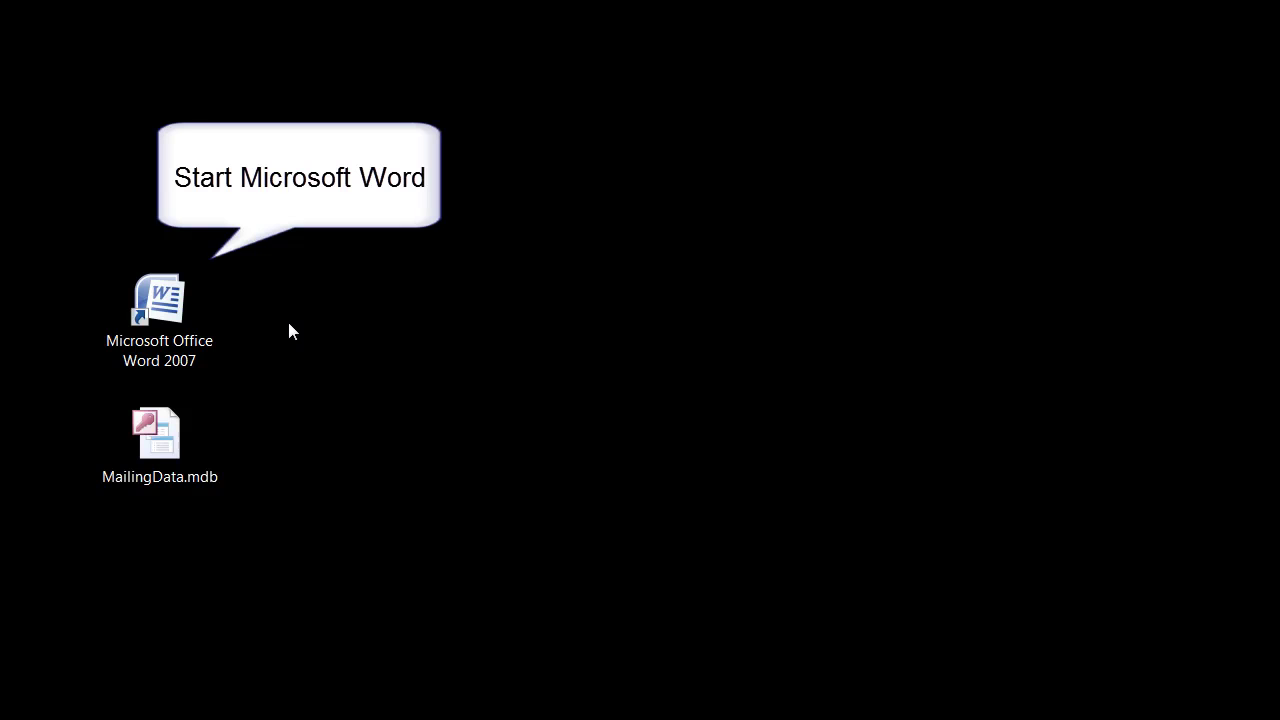
Step: Start Word with a new blank document and use MailingData.mdb from the Desktop as the mail merge recipient list
double_click(196, 325)
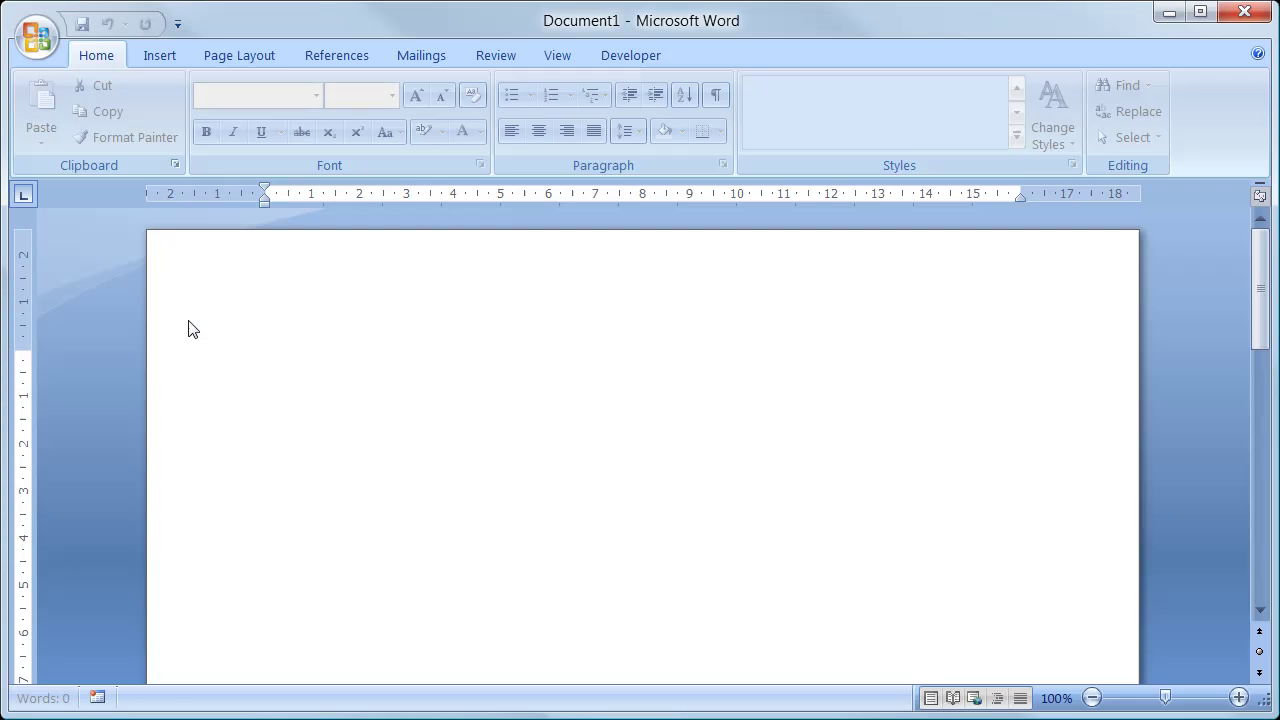
click(423, 58)
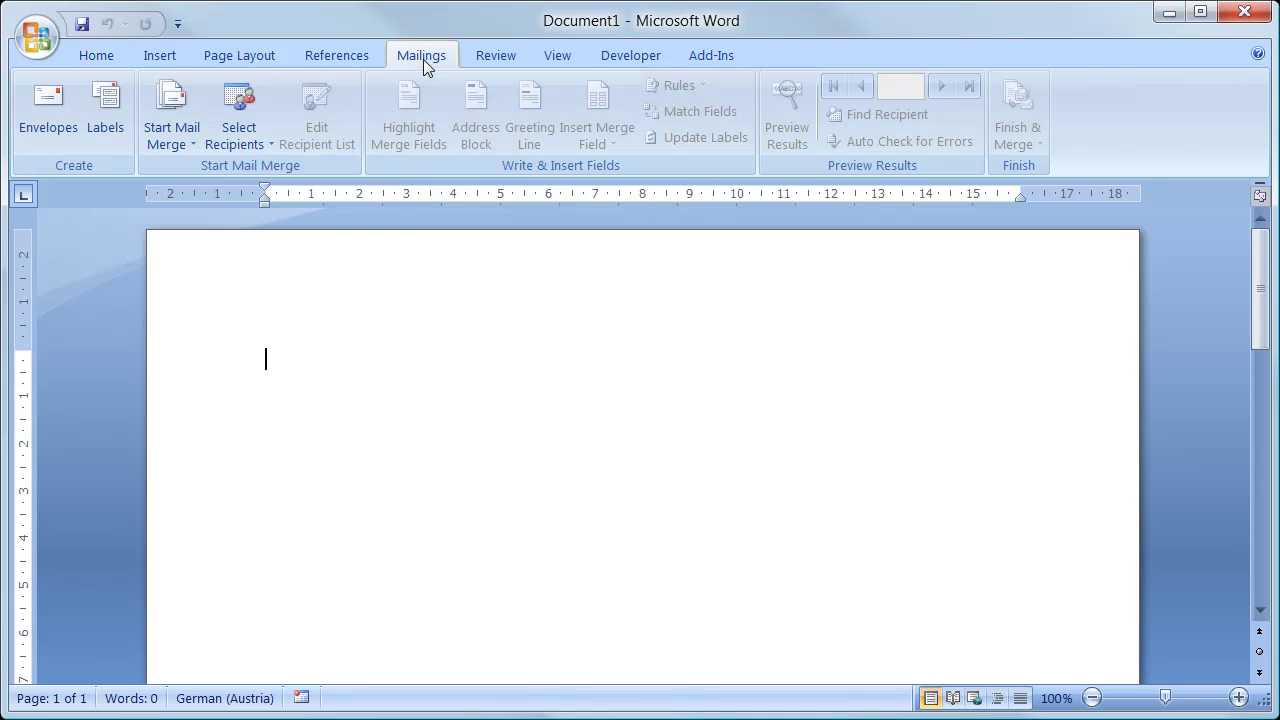
click(256, 109)
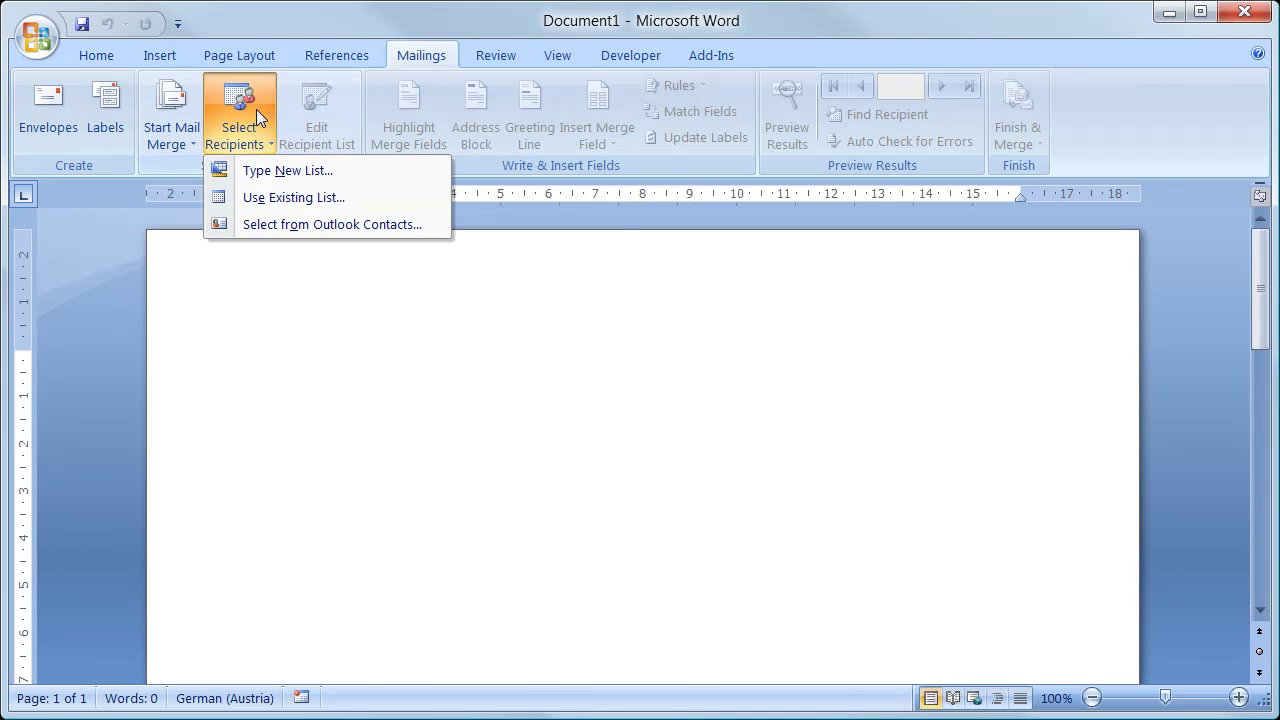
click(279, 199)
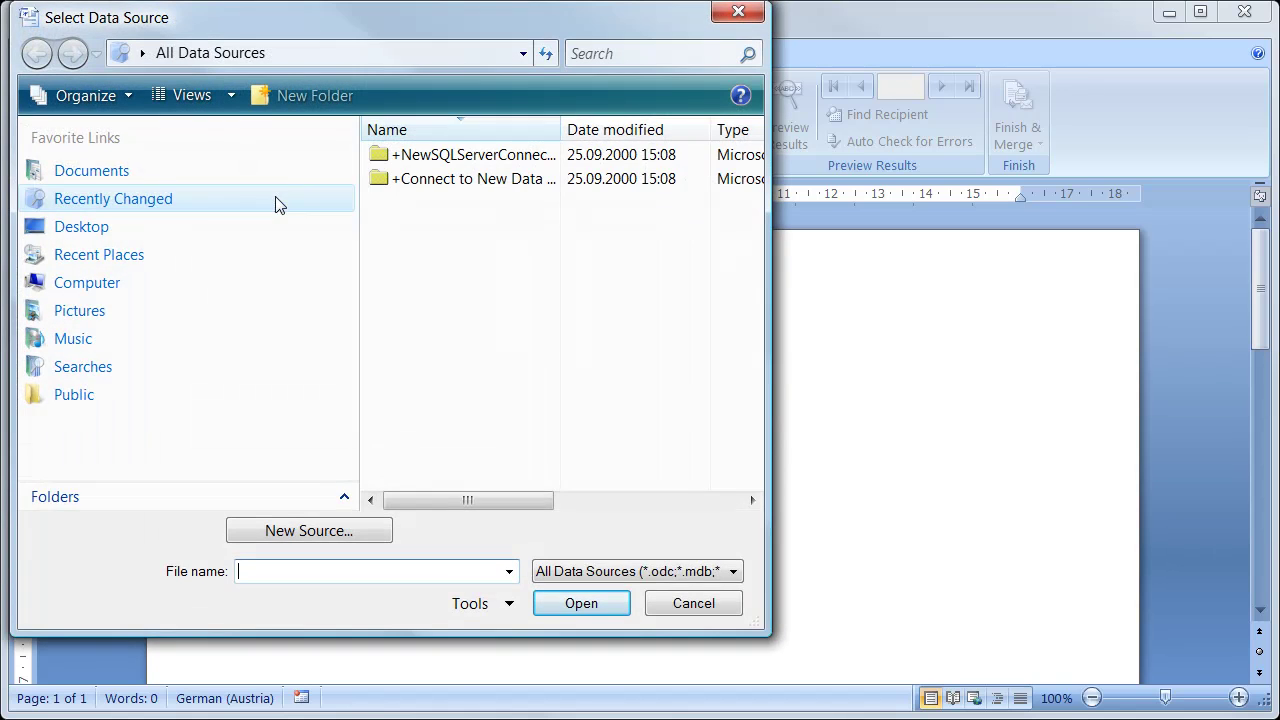
click(195, 262)
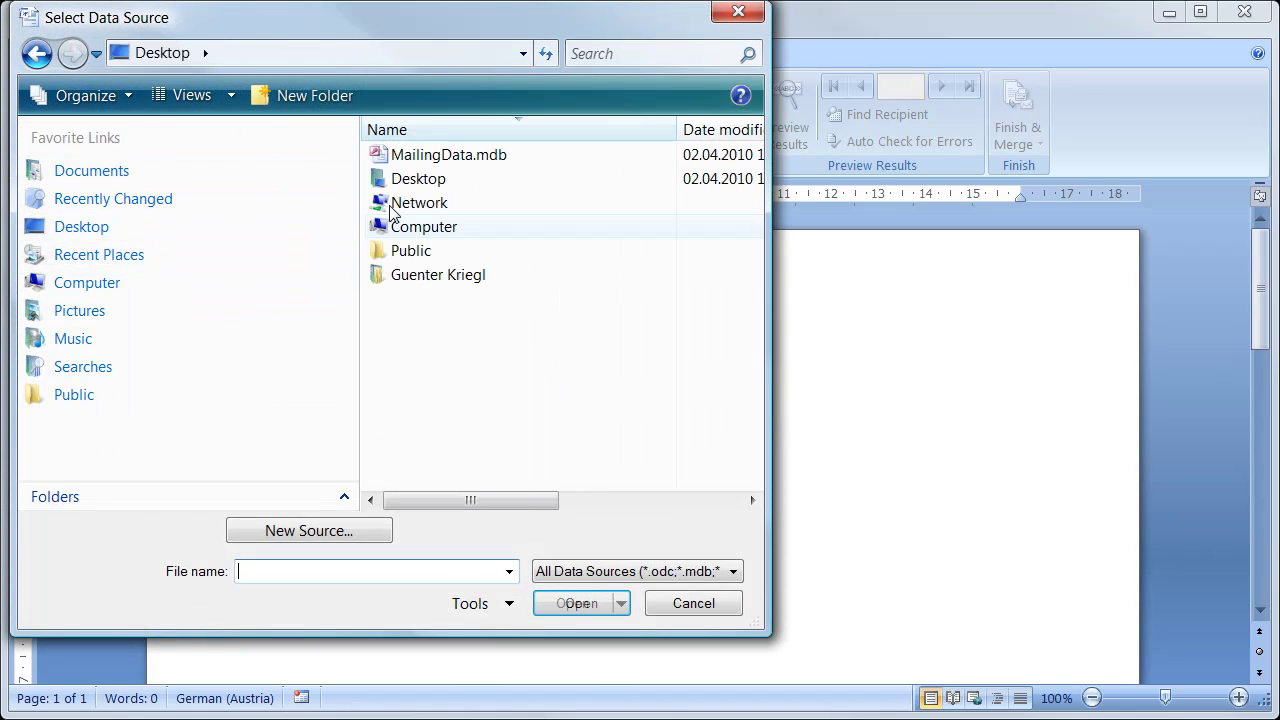
double_click(431, 158)
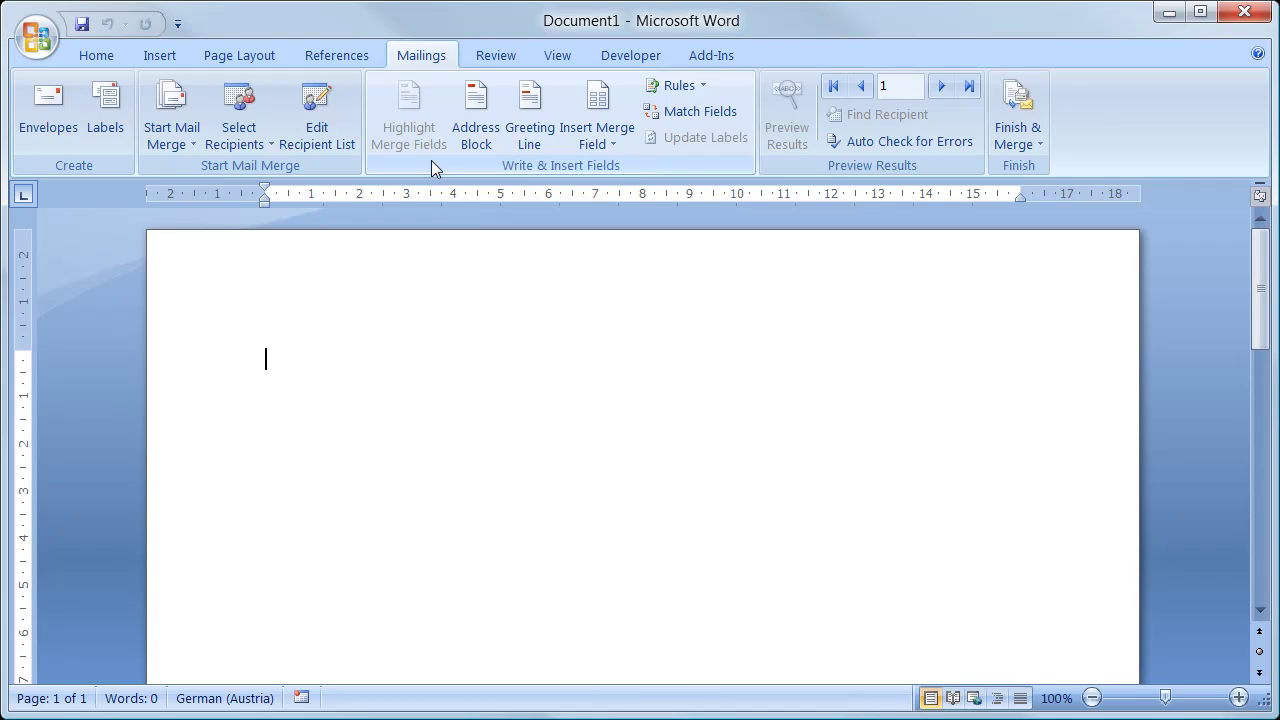
Step: Enter the labels "Name:" and "CustomerNumber:" on two separate lines of the document
text(Name:)
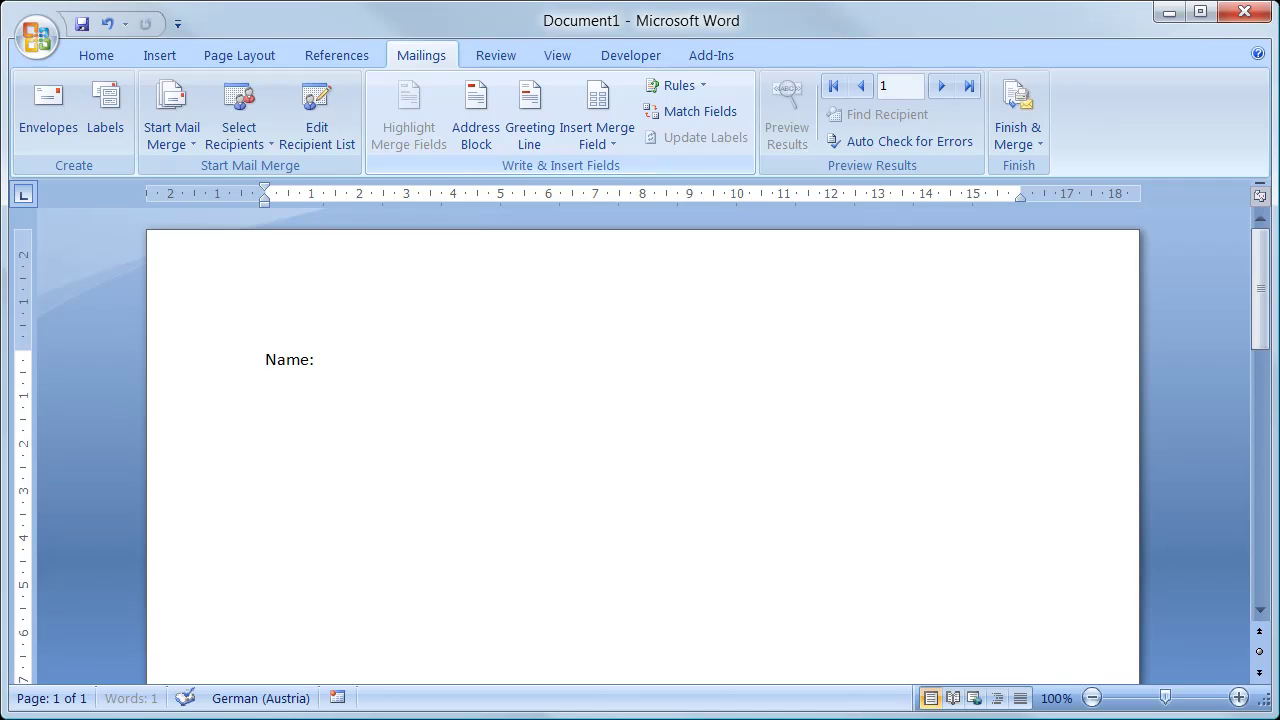
key(Return)
text(Cu)
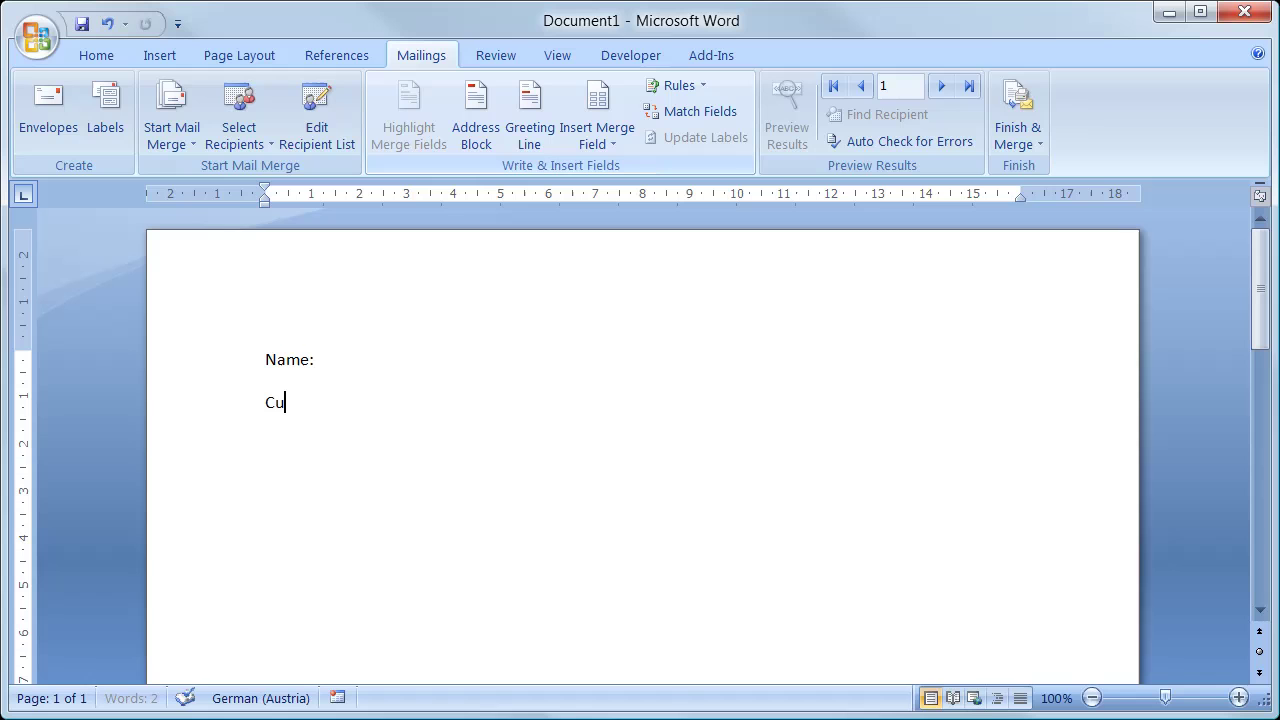
text(stomerNumber:)
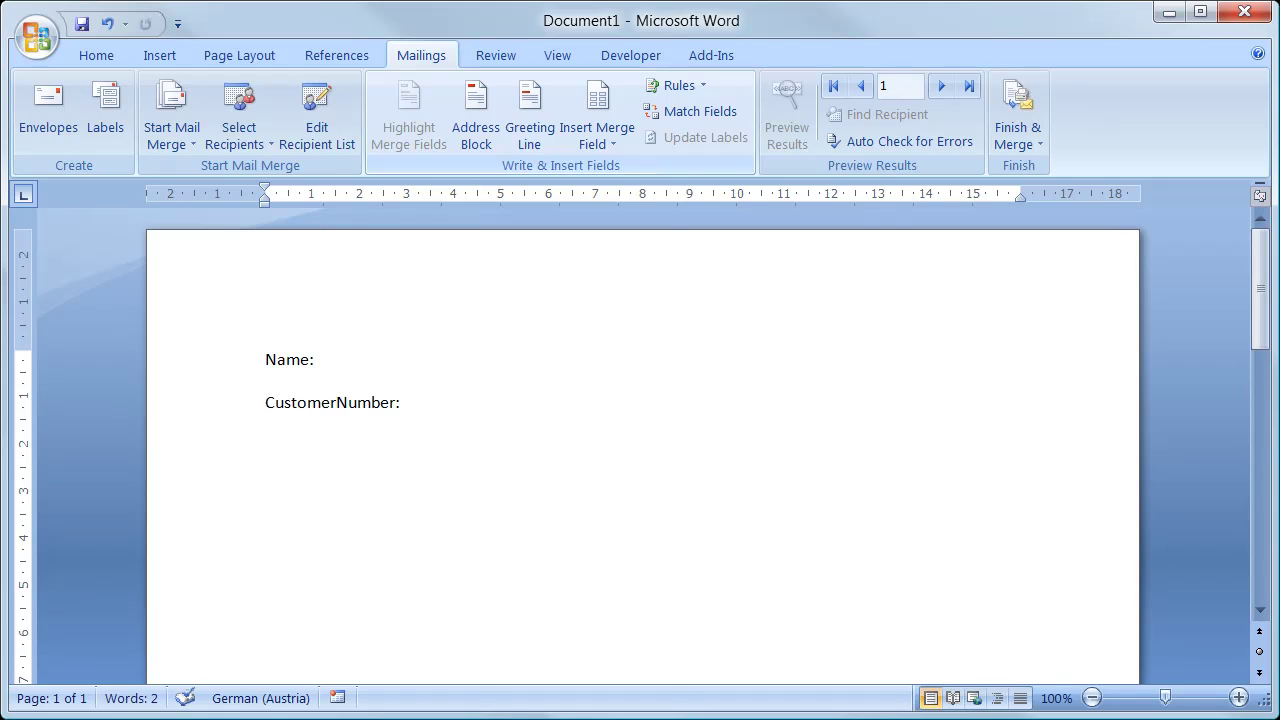
Step: Insert the Name merge field after "Name:" and the CustNo merge field after "CustomerNumber:"
key(Up)
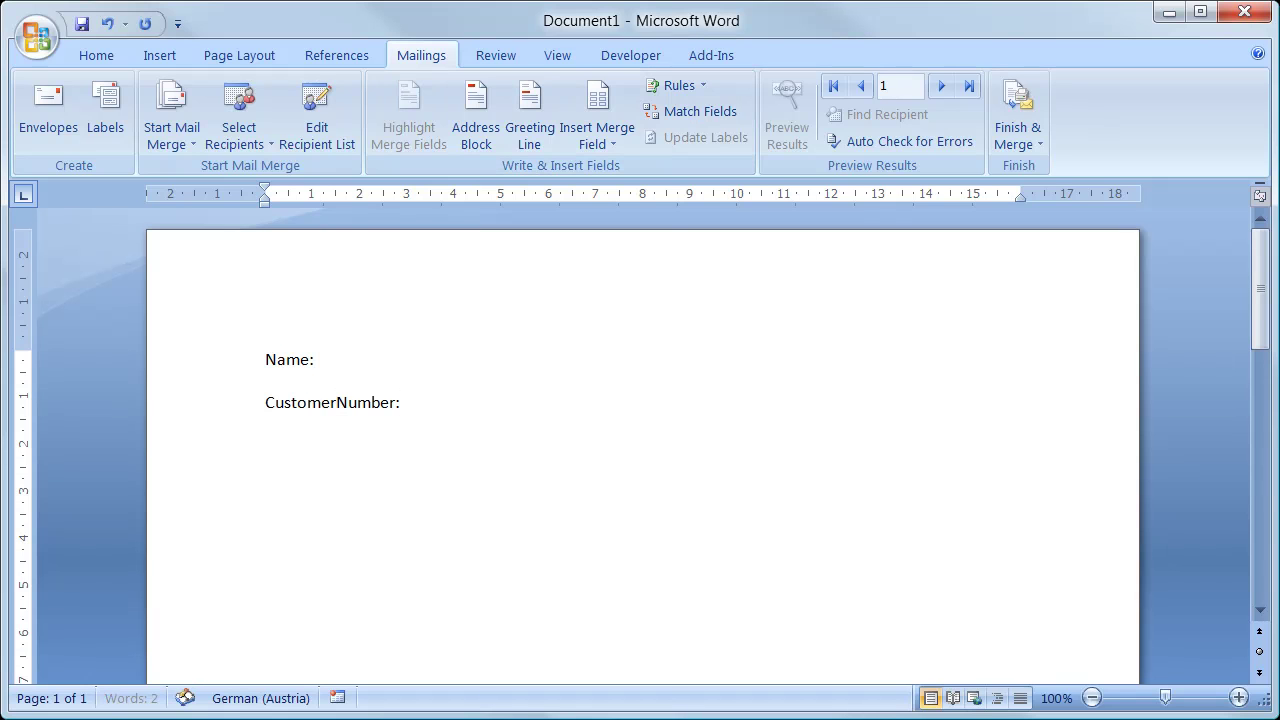
click(607, 137)
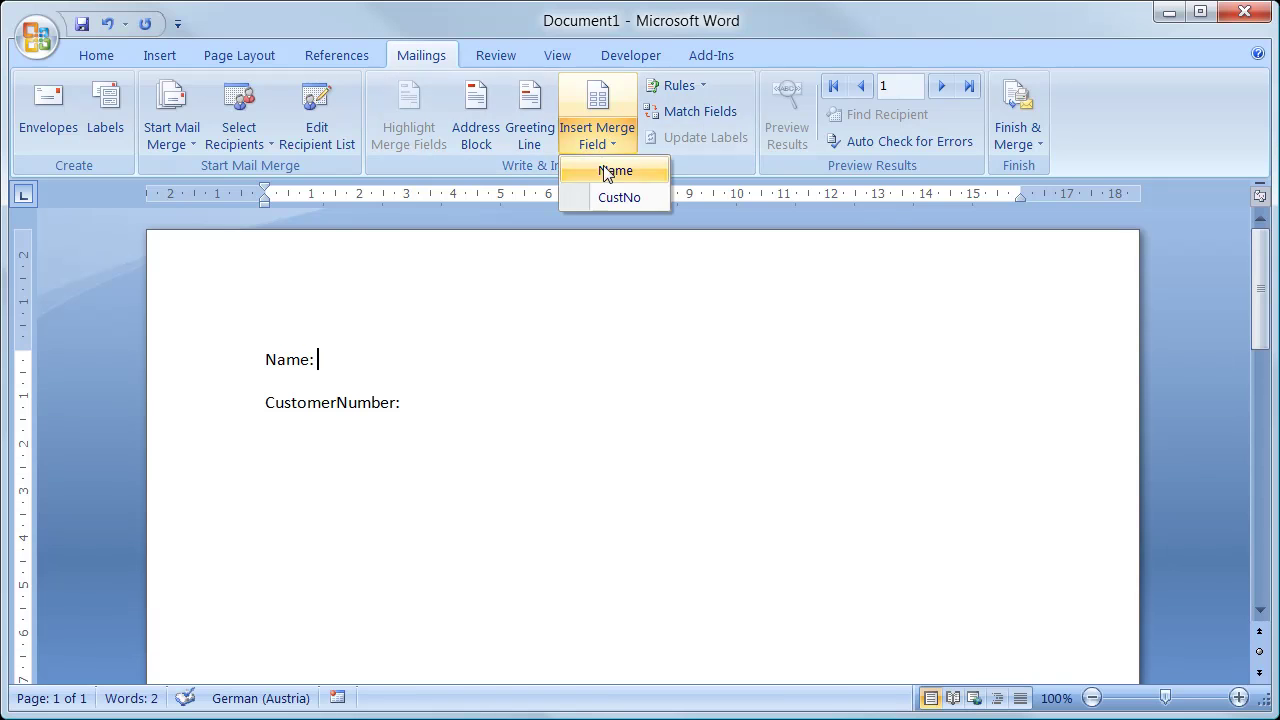
click(614, 171)
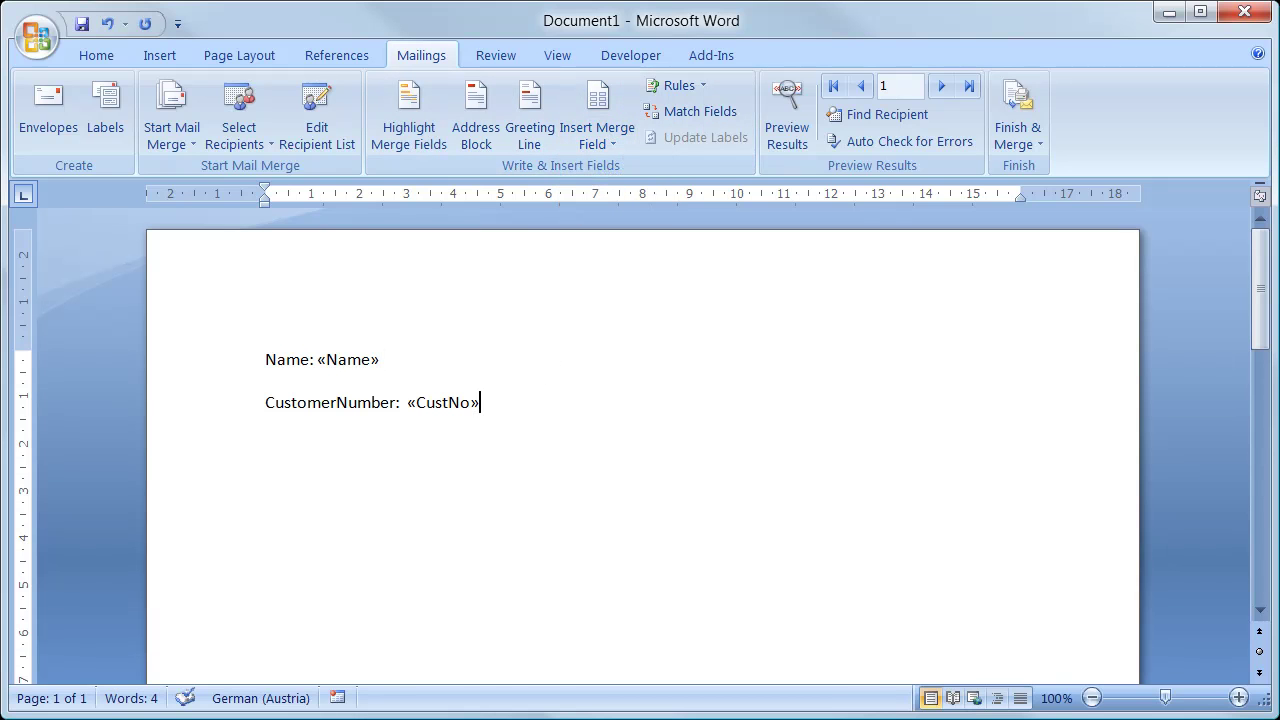
Step: Add a new line with the label "Barcode:" below the customer number line
key(Return)
text(Barc)
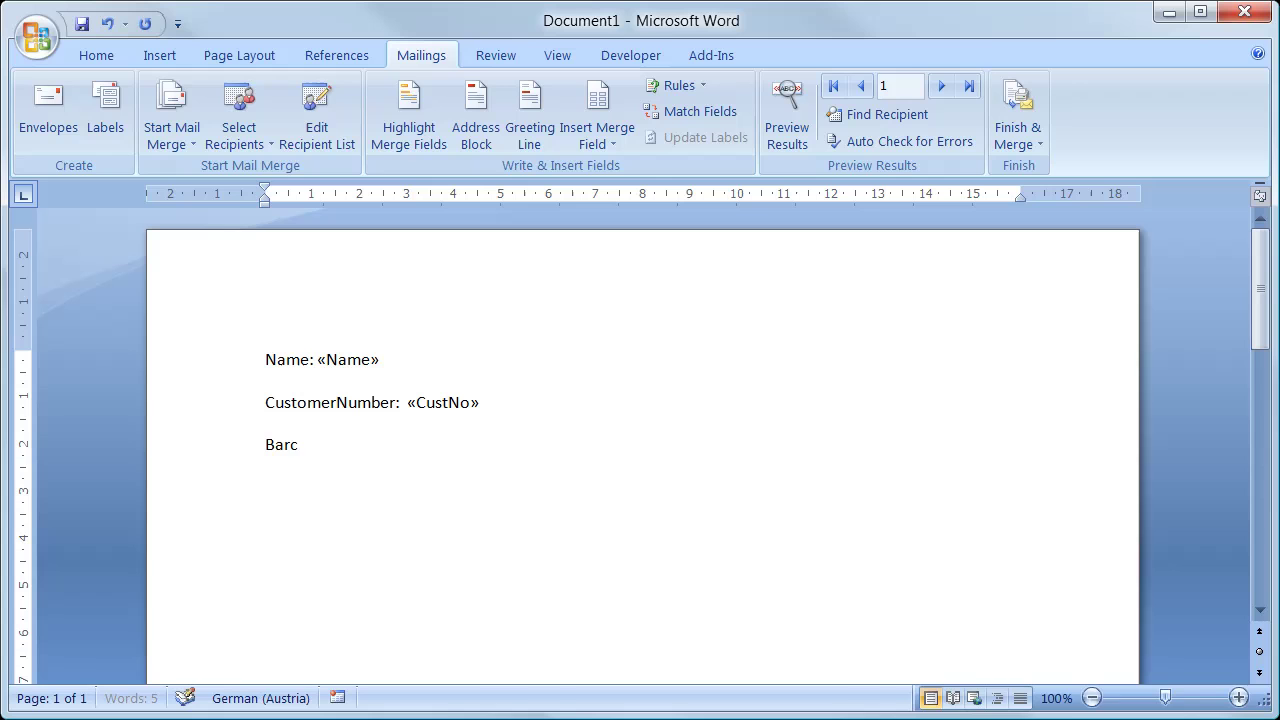
text(ode:)
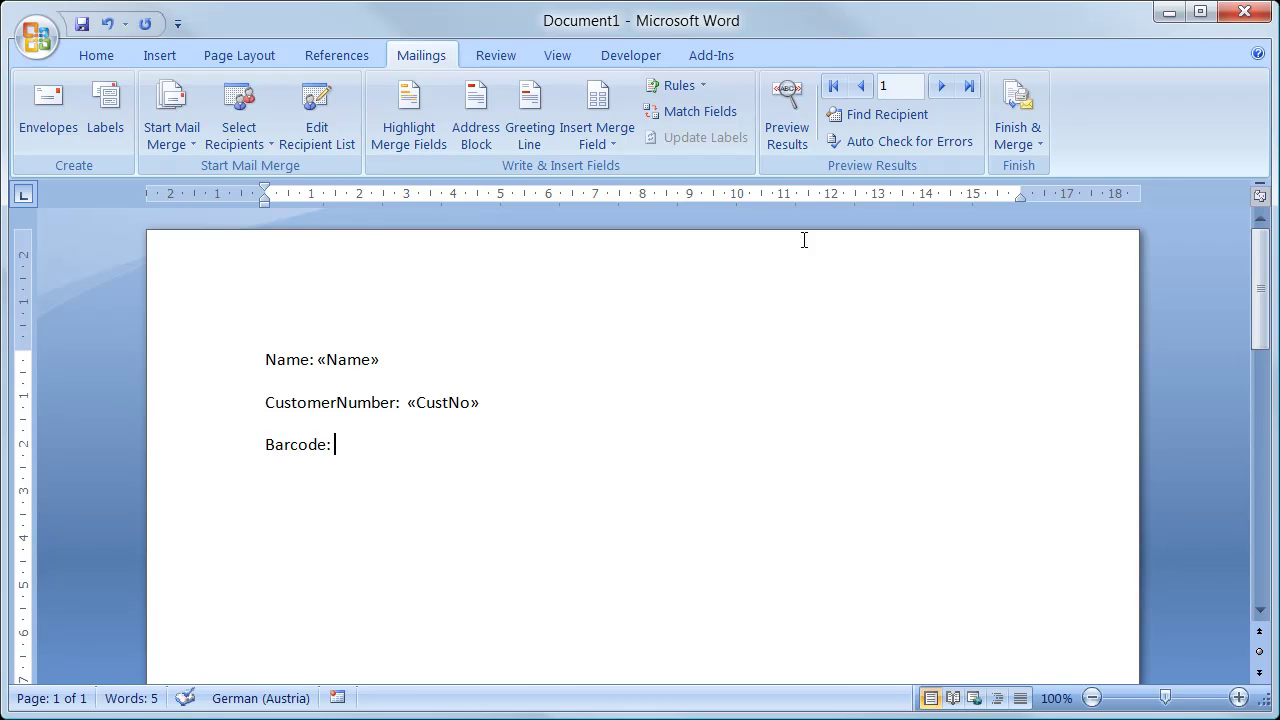
Step: Show the TBarCode panel, undock it as a floating window and enlarge it until all its settings fit
click(714, 55)
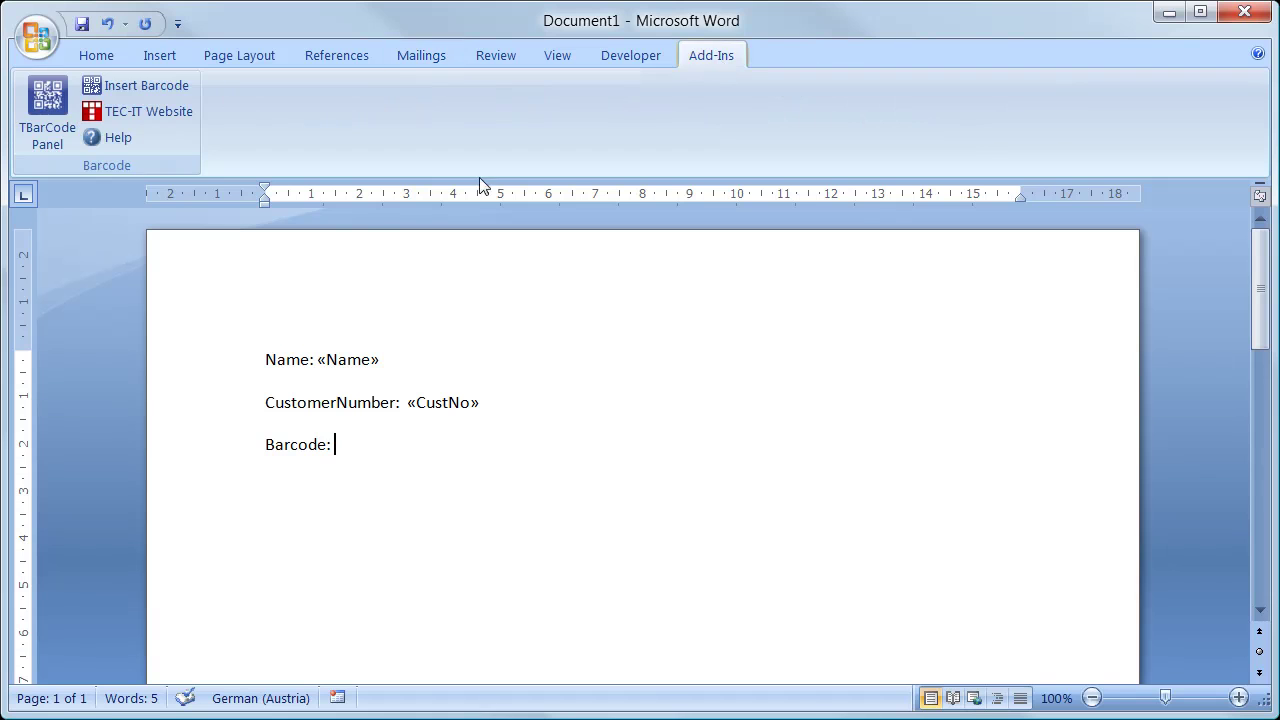
click(47, 125)
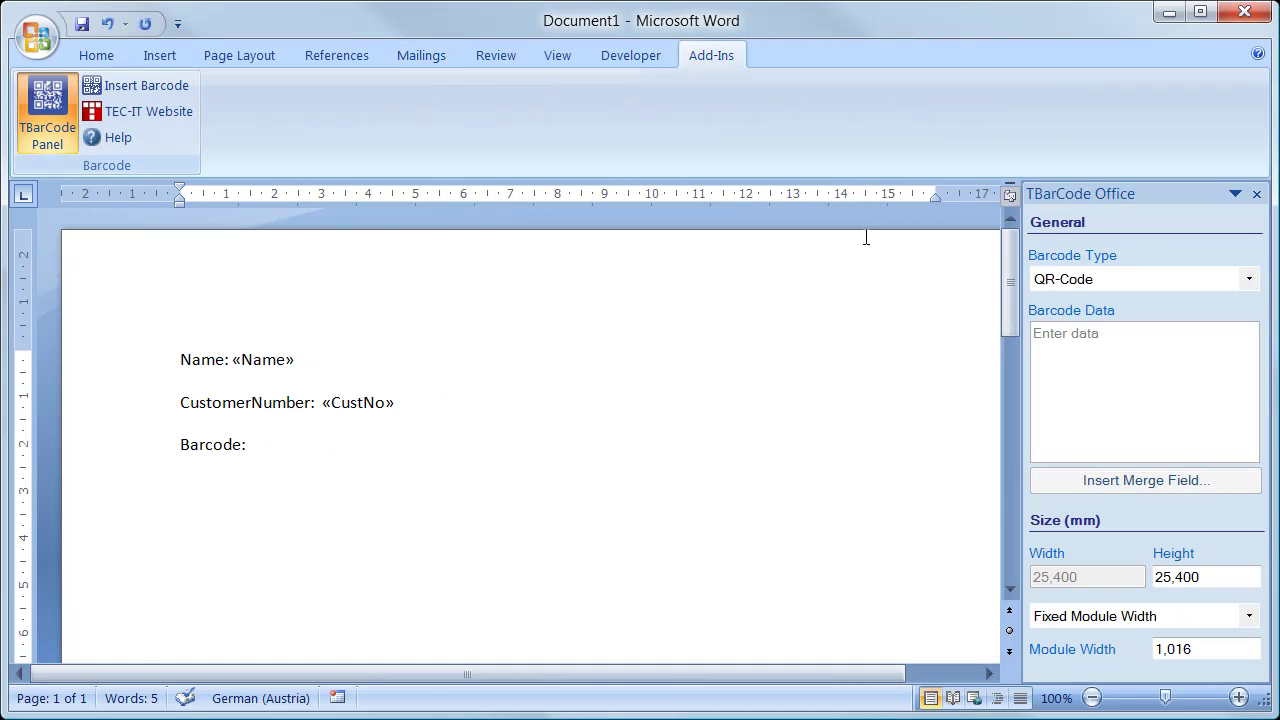
drag(1130, 193, 901, 265)
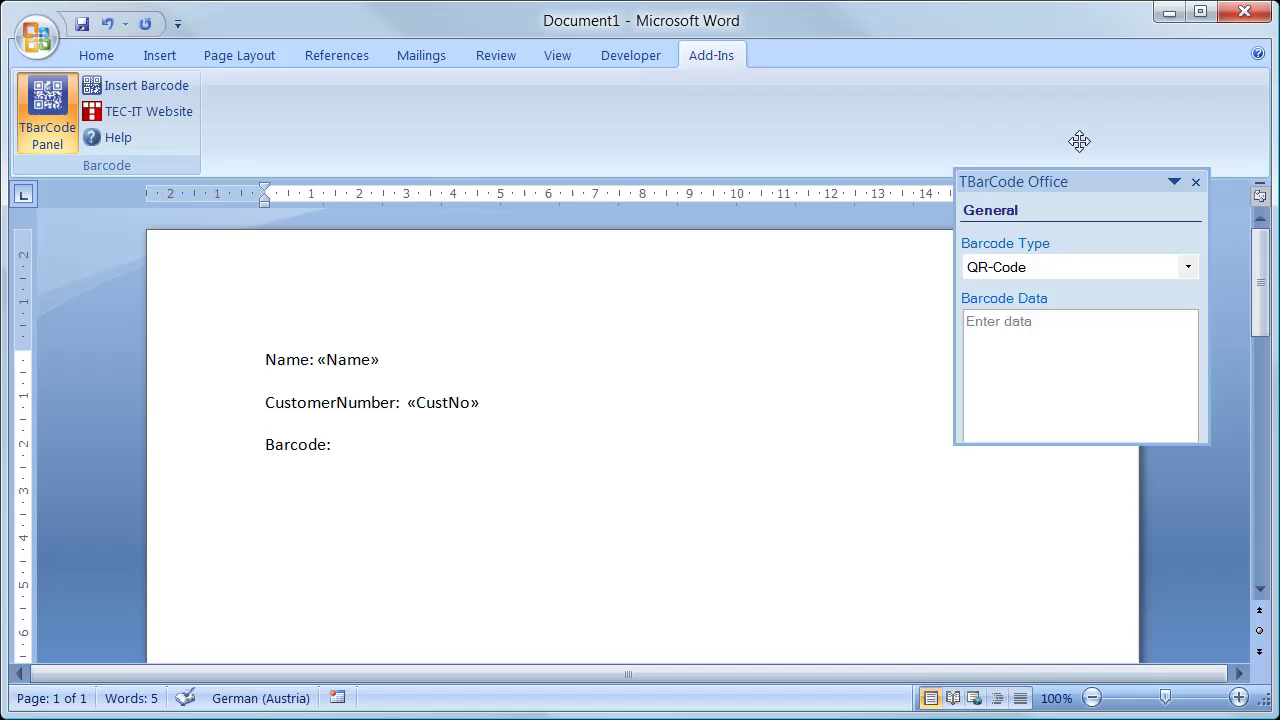
drag(1079, 141, 1115, 25)
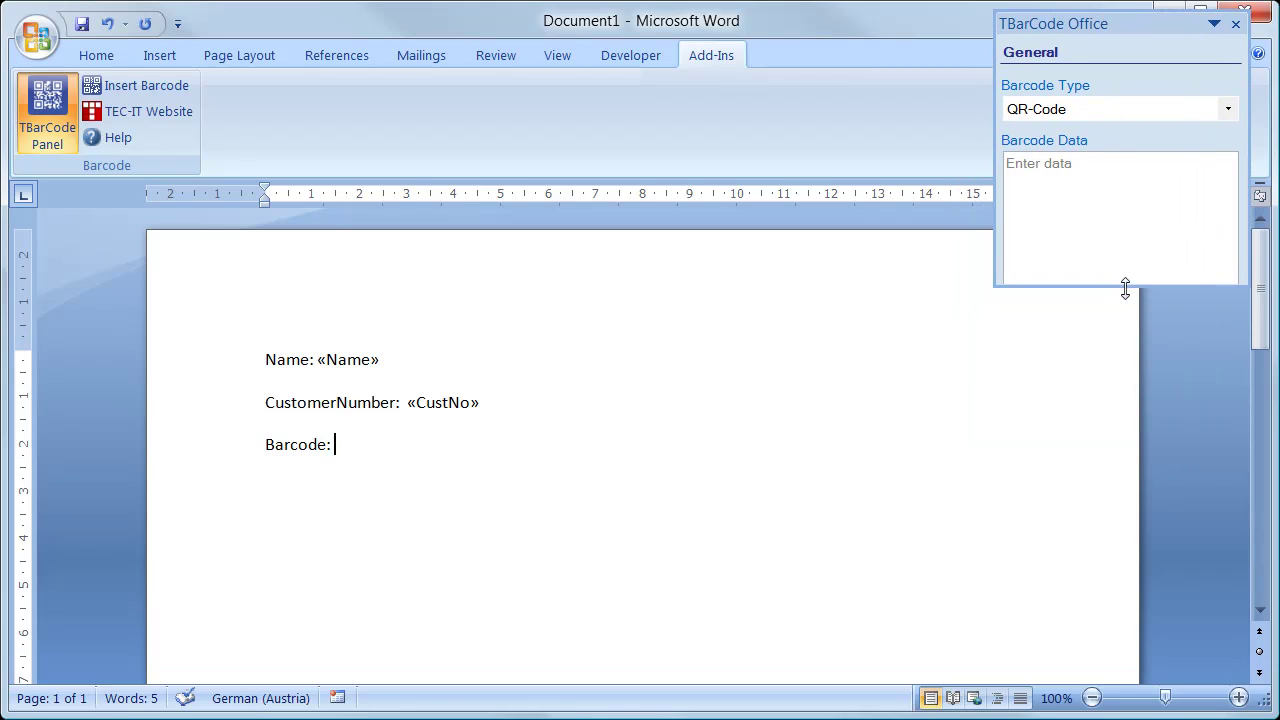
drag(1125, 288, 1136, 698)
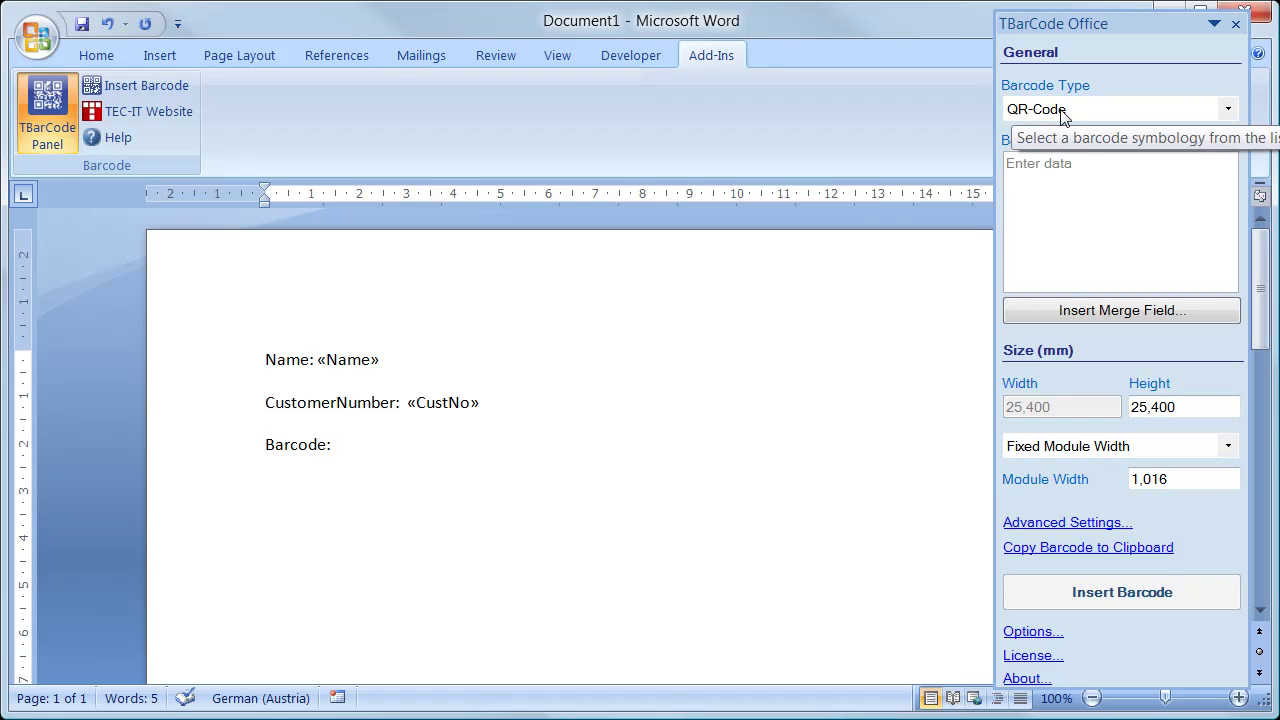
Step: Insert a QR-Code after "Barcode:" with the data lines N:«Name» and C:«CustNo» built from merge fields, and close the barcode panel
click(1094, 174)
text(N)
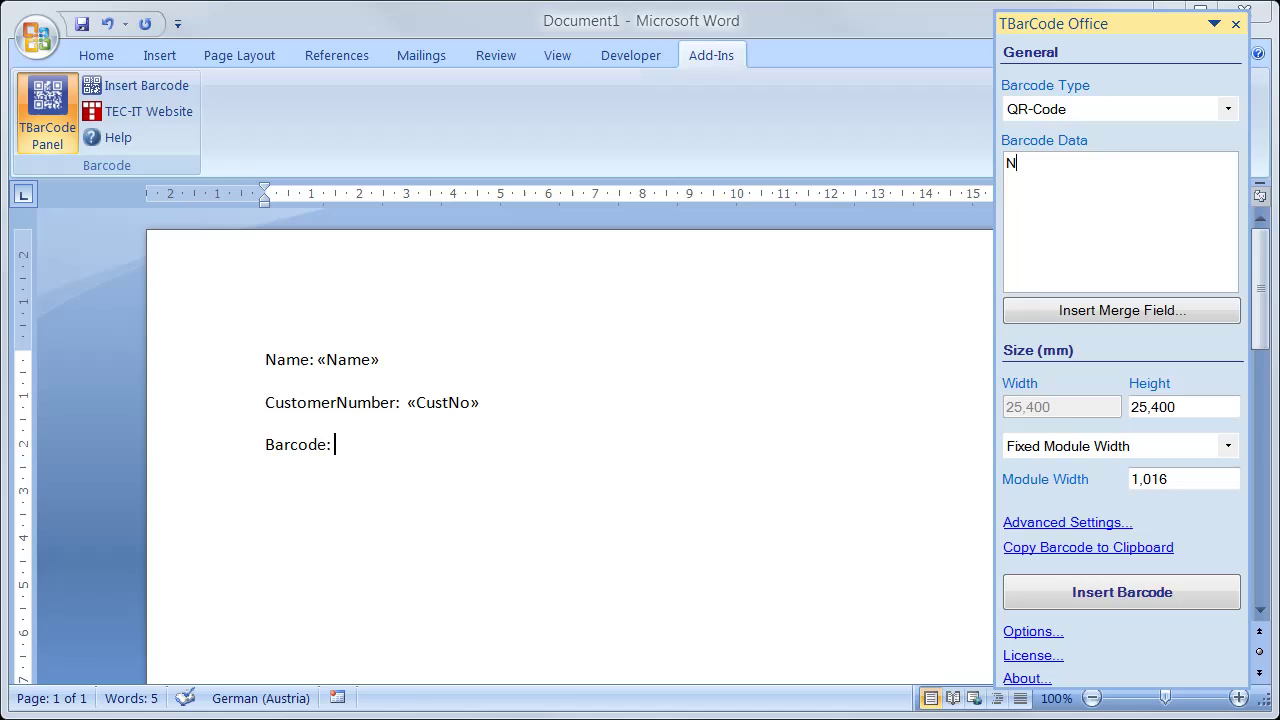
text(:)
click(1122, 310)
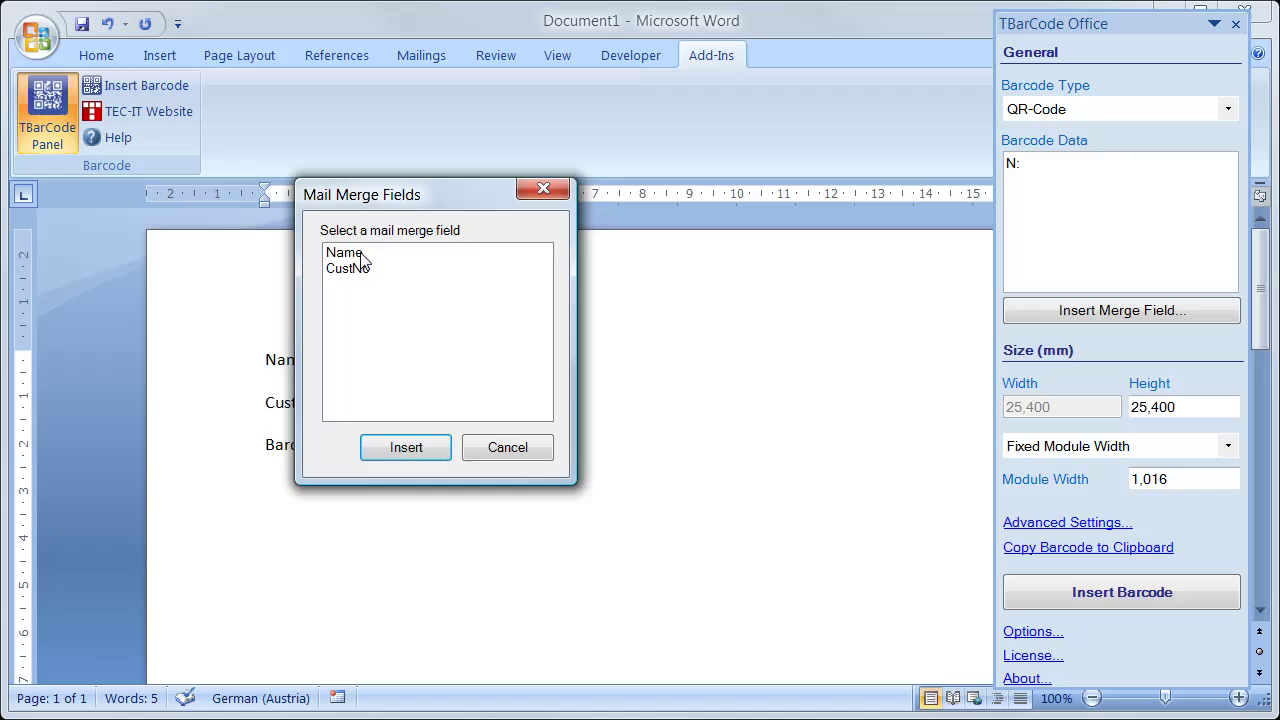
double_click(360, 254)
click(1114, 178)
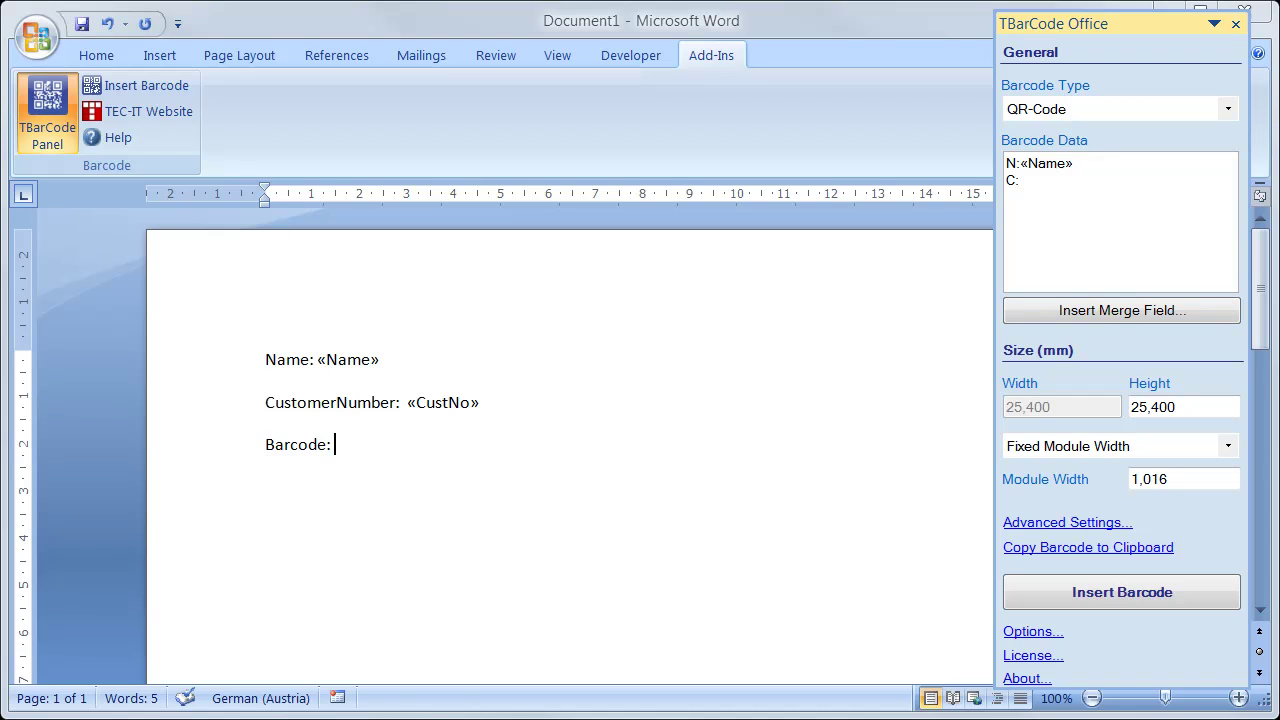
click(1124, 317)
double_click(502, 258)
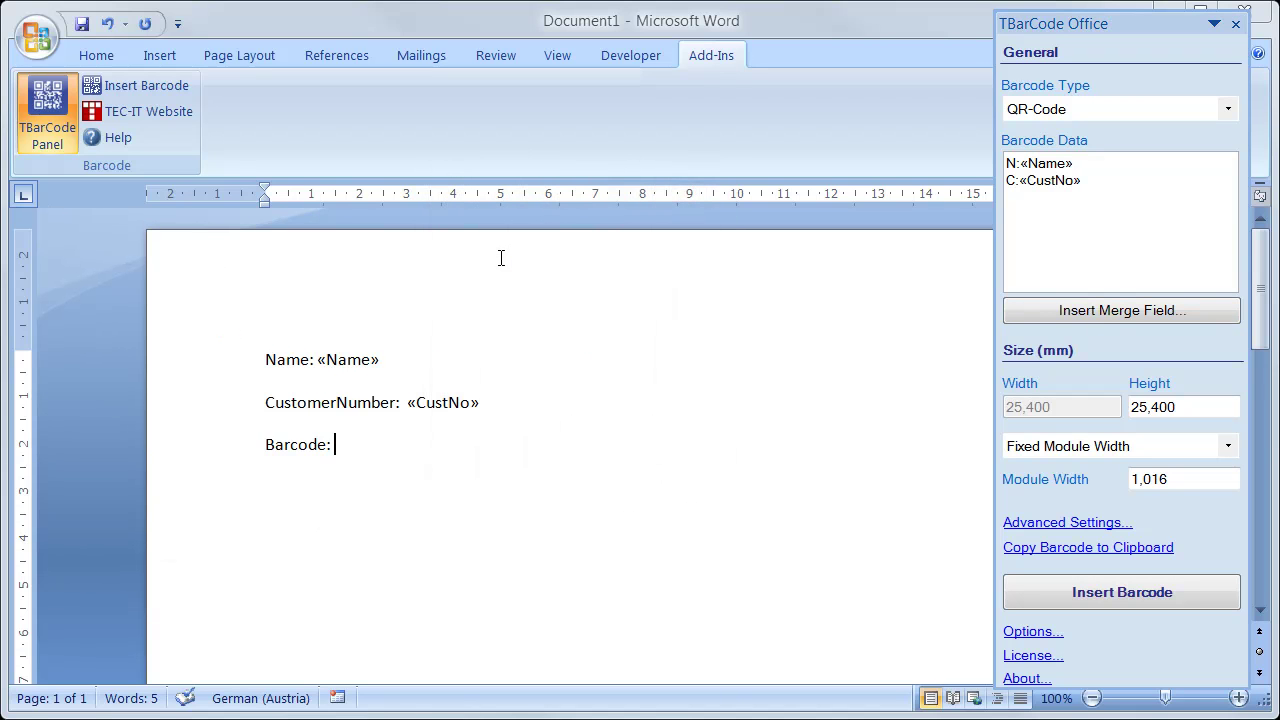
click(1086, 593)
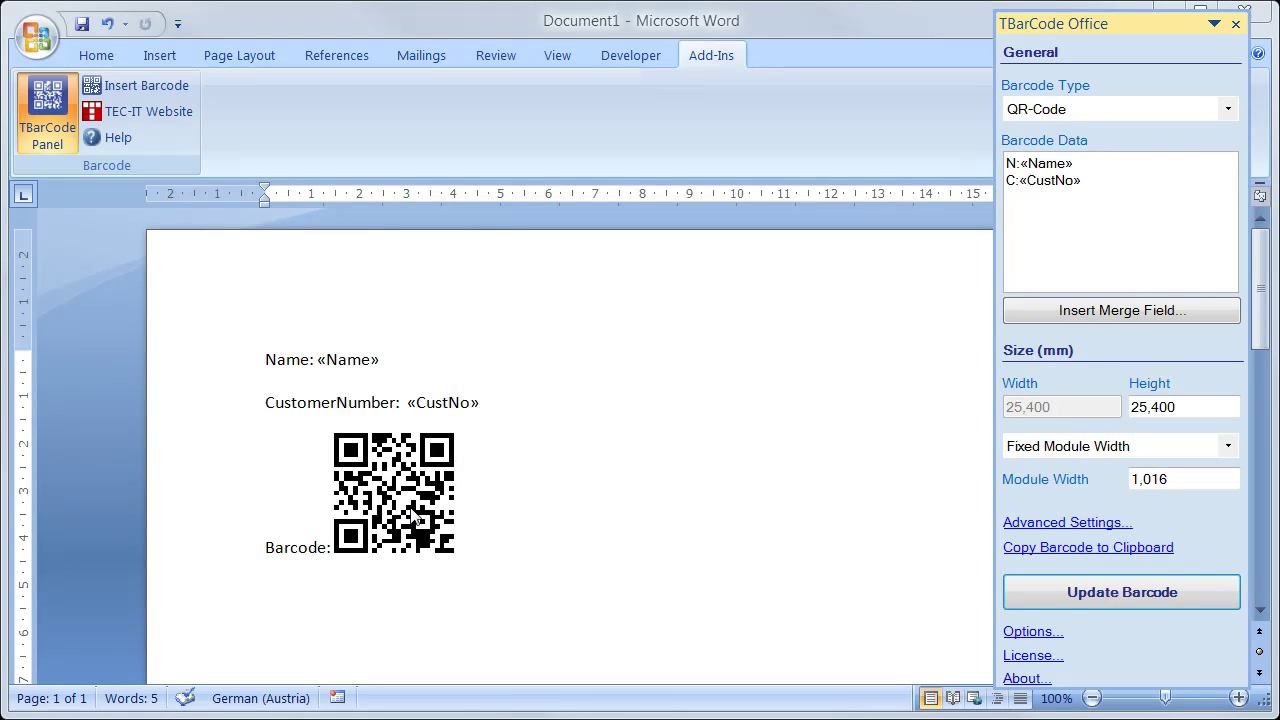
click(1236, 24)
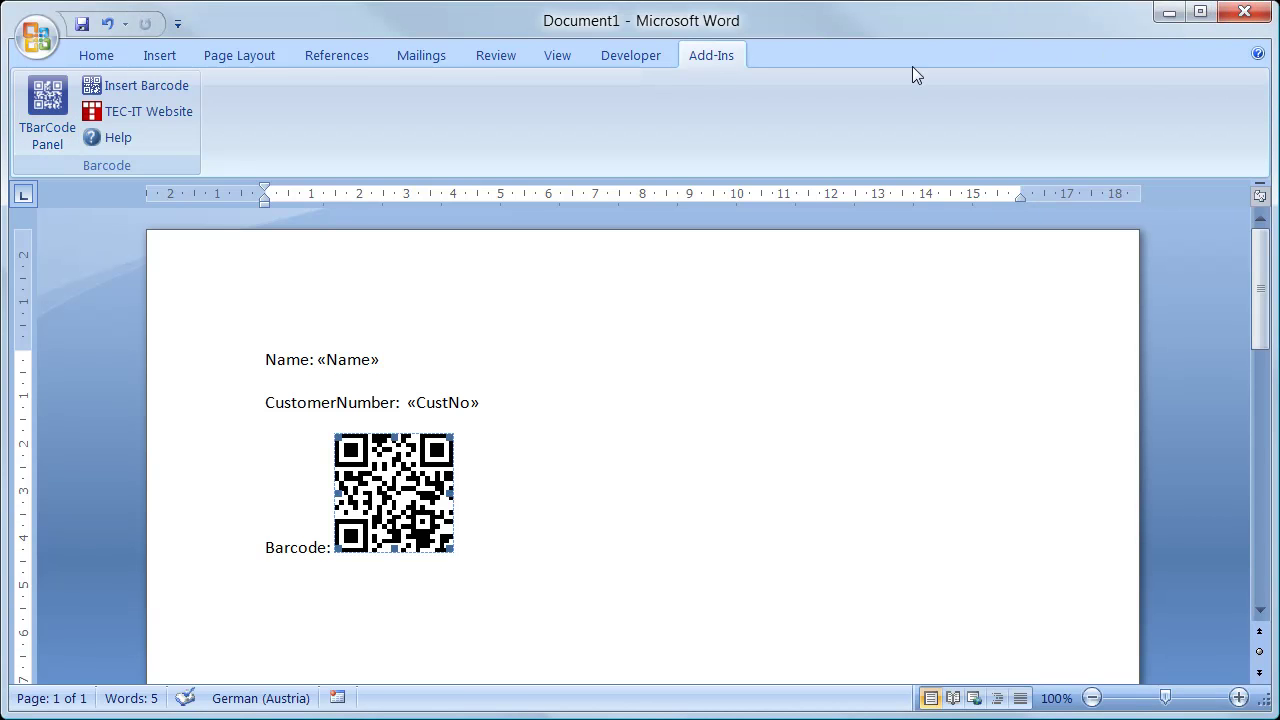
Step: Finish the mail merge by merging the records into a new document of individual letters
click(436, 55)
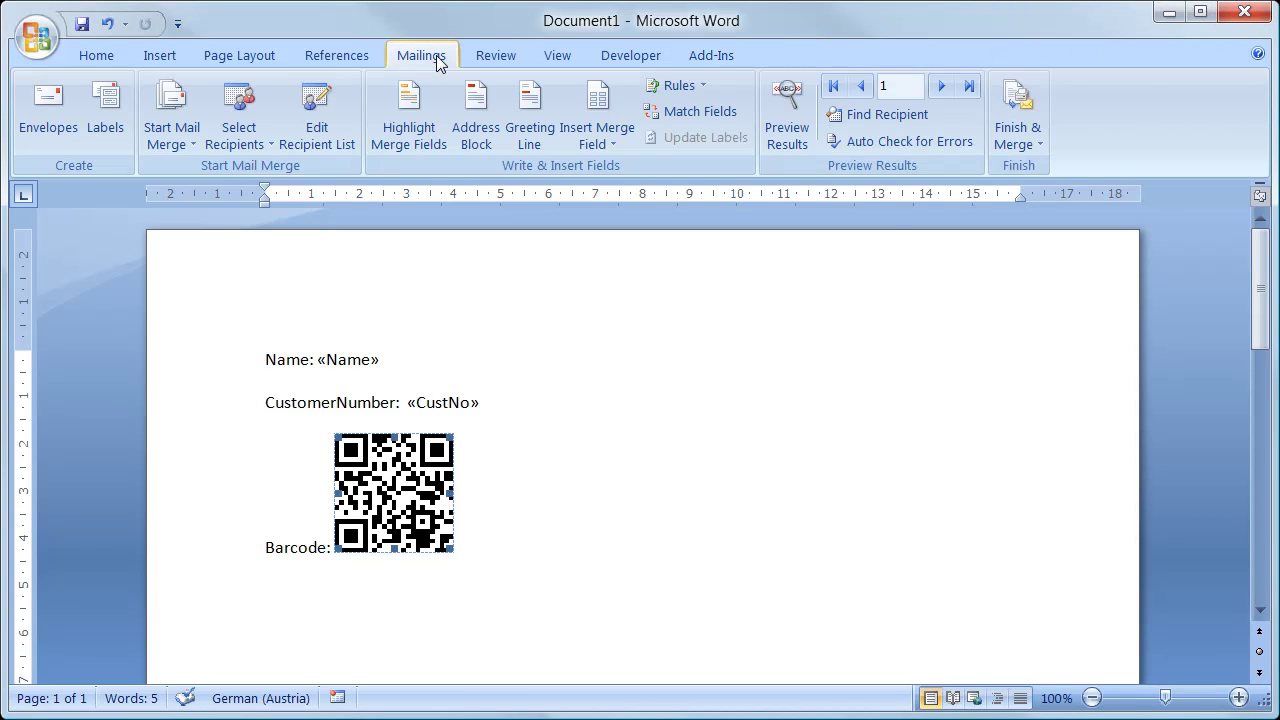
click(1029, 140)
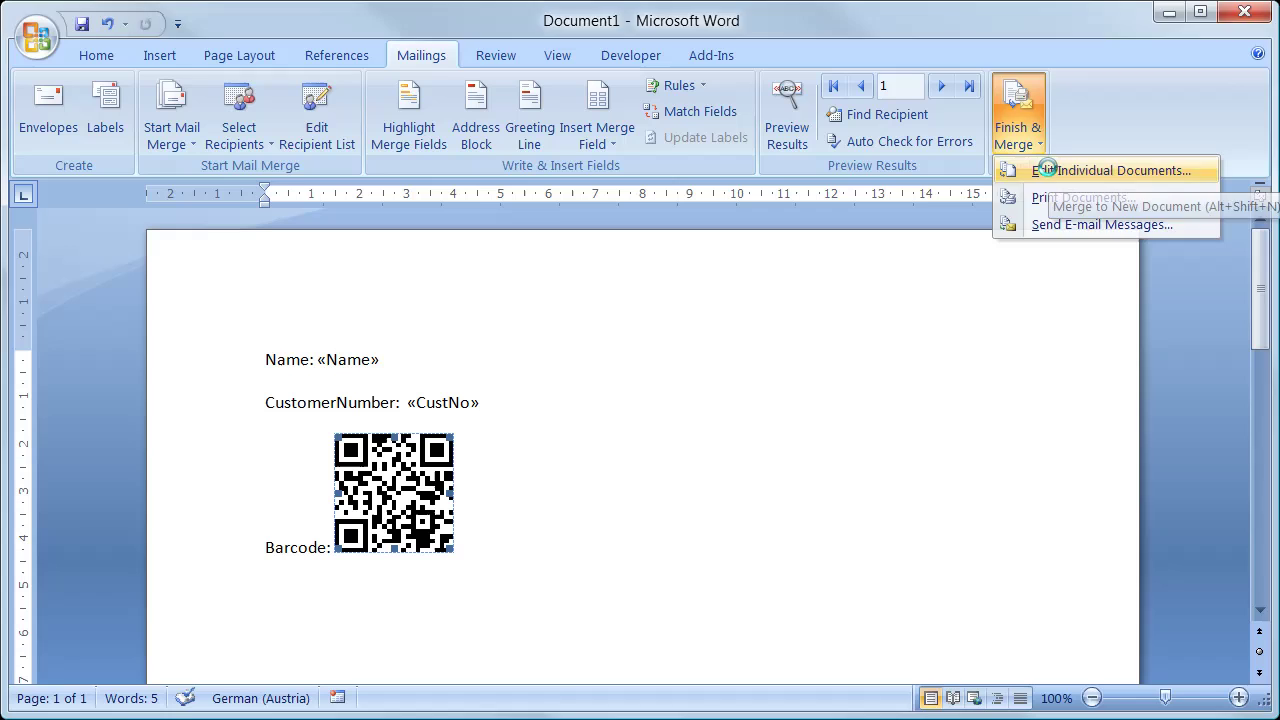
click(1050, 172)
click(644, 422)
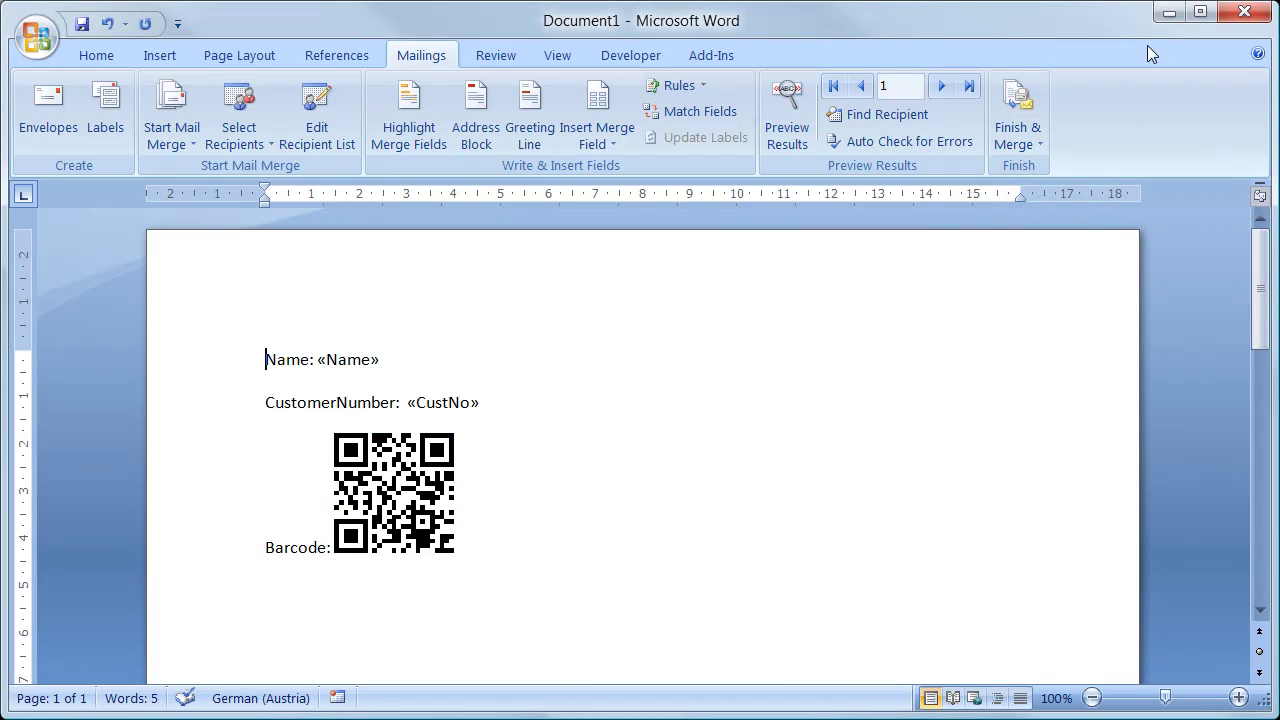
Step: Minimize the merge template, bring the merged Letters1 document into view, and examine each page's name, customer number and QR code
click(1165, 11)
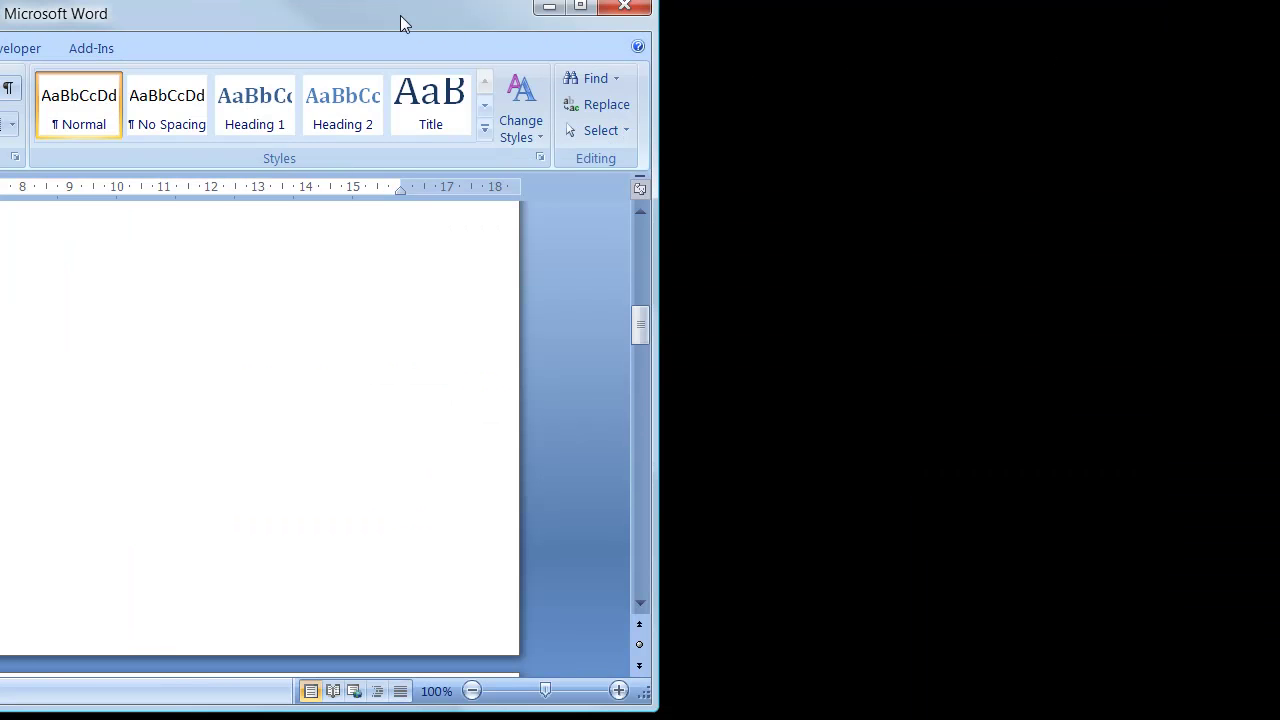
drag(404, 22, 1019, 22)
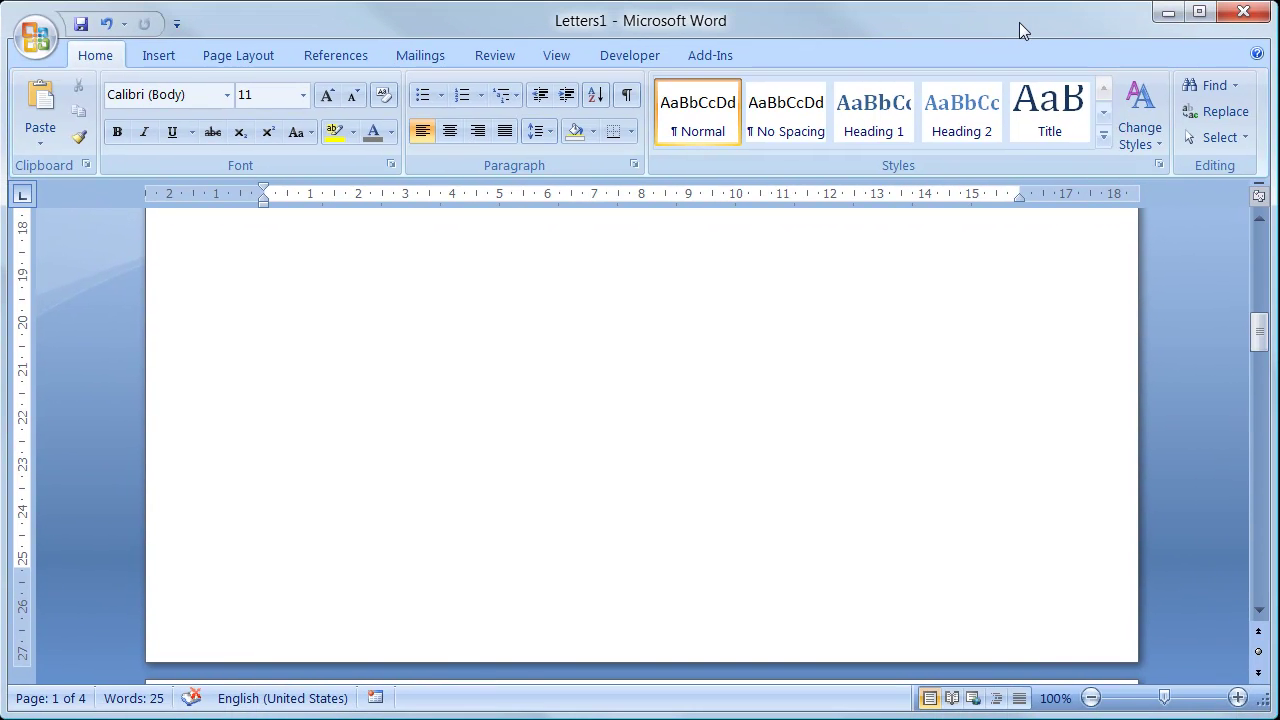
drag(1255, 325, 1257, 240)
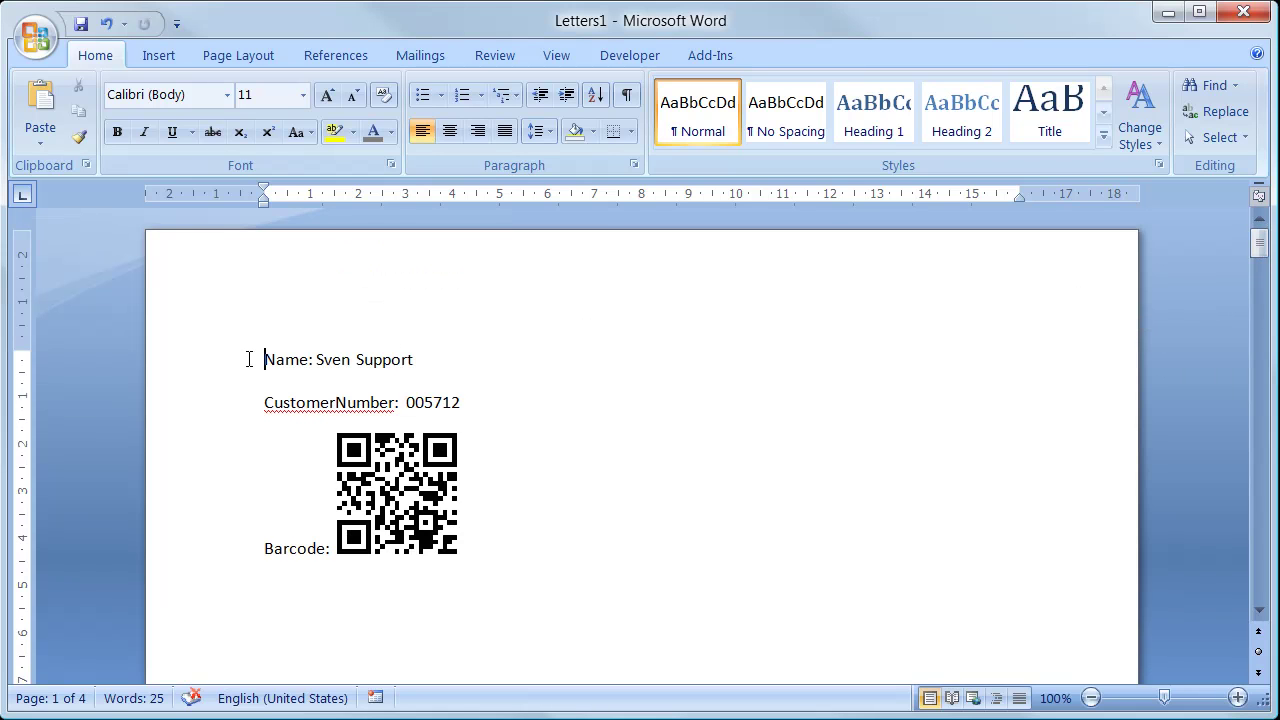
click(210, 364)
click(209, 430)
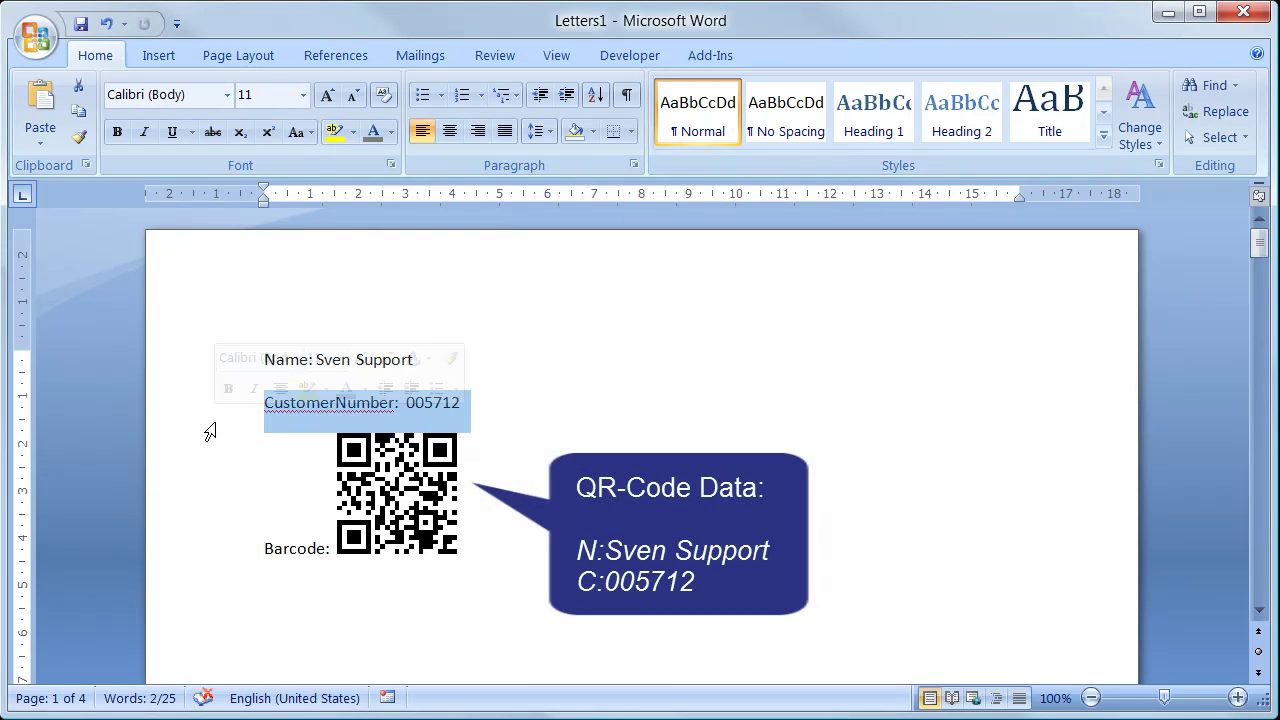
click(523, 314)
scroll(438, 518, down, 10)
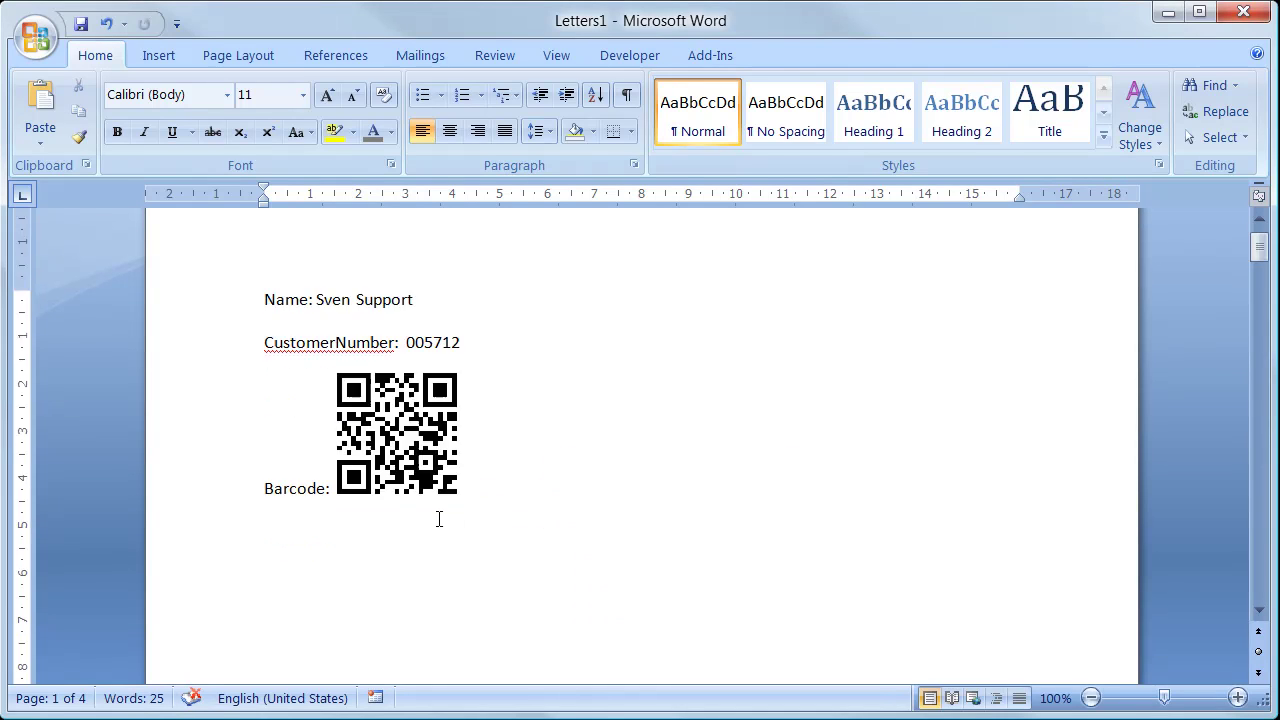
scroll(438, 518, down, 15)
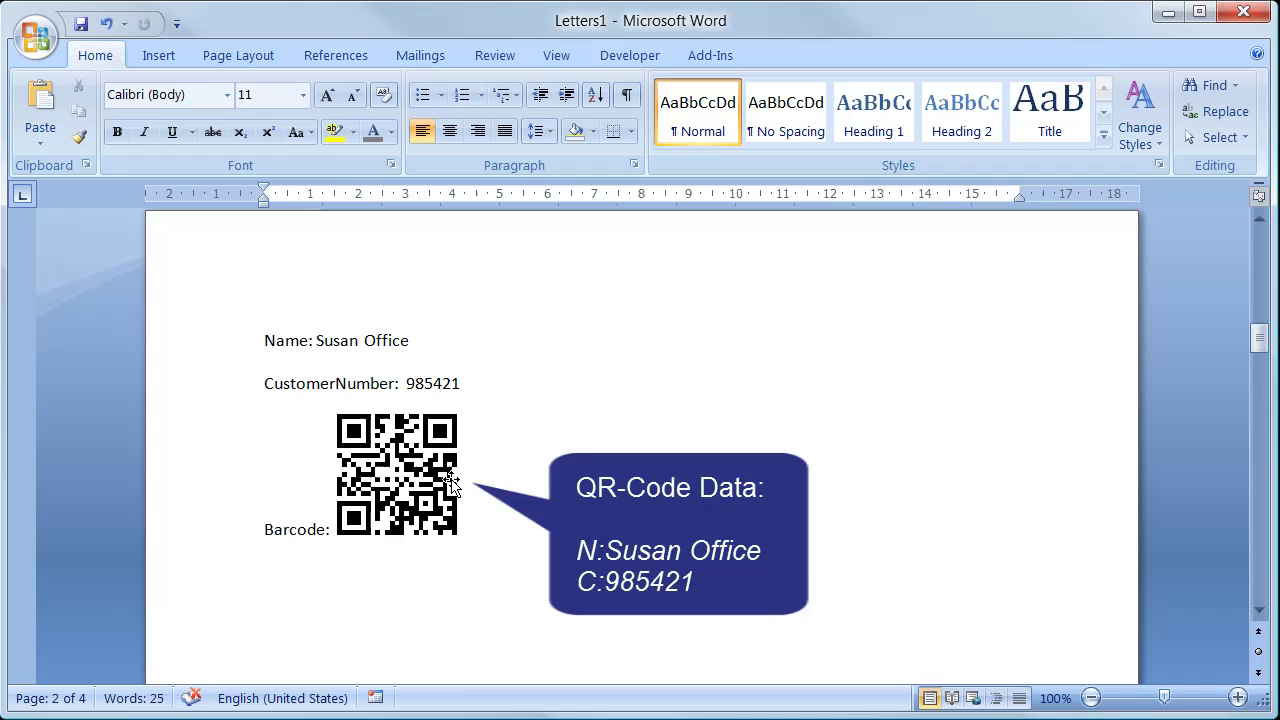
scroll(471, 520, down, 7)
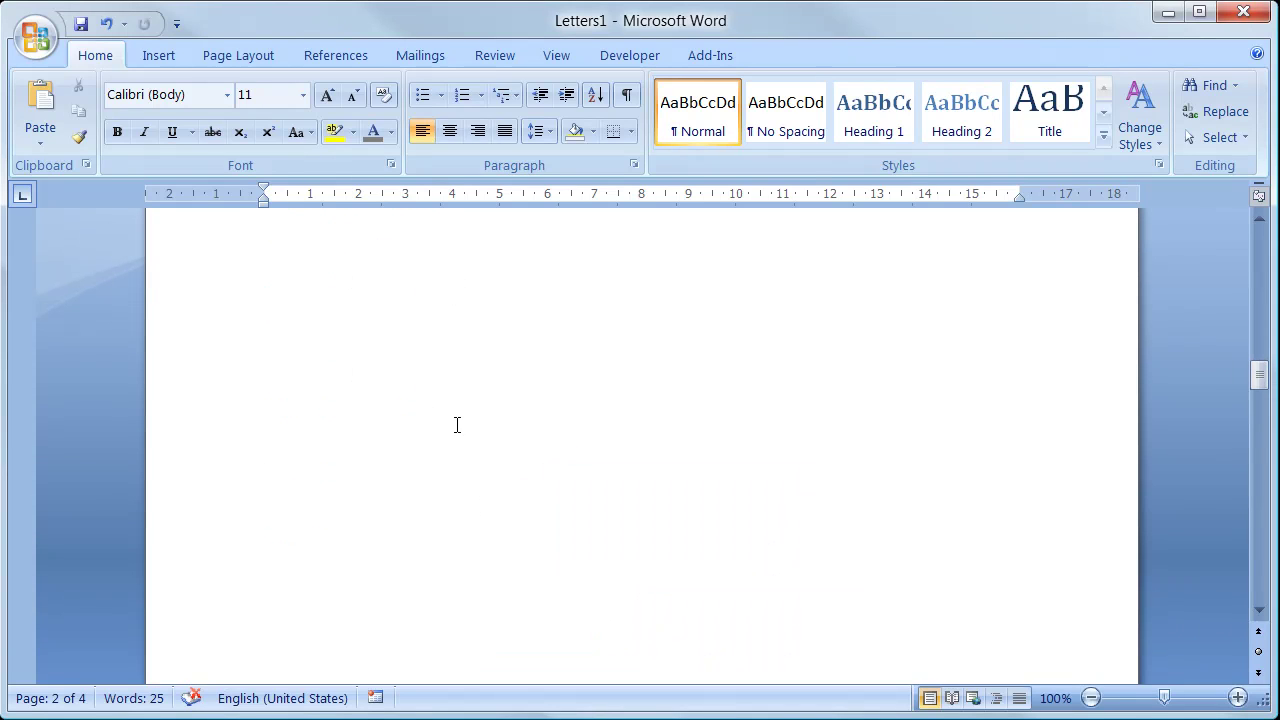
scroll(457, 425, down, 20)
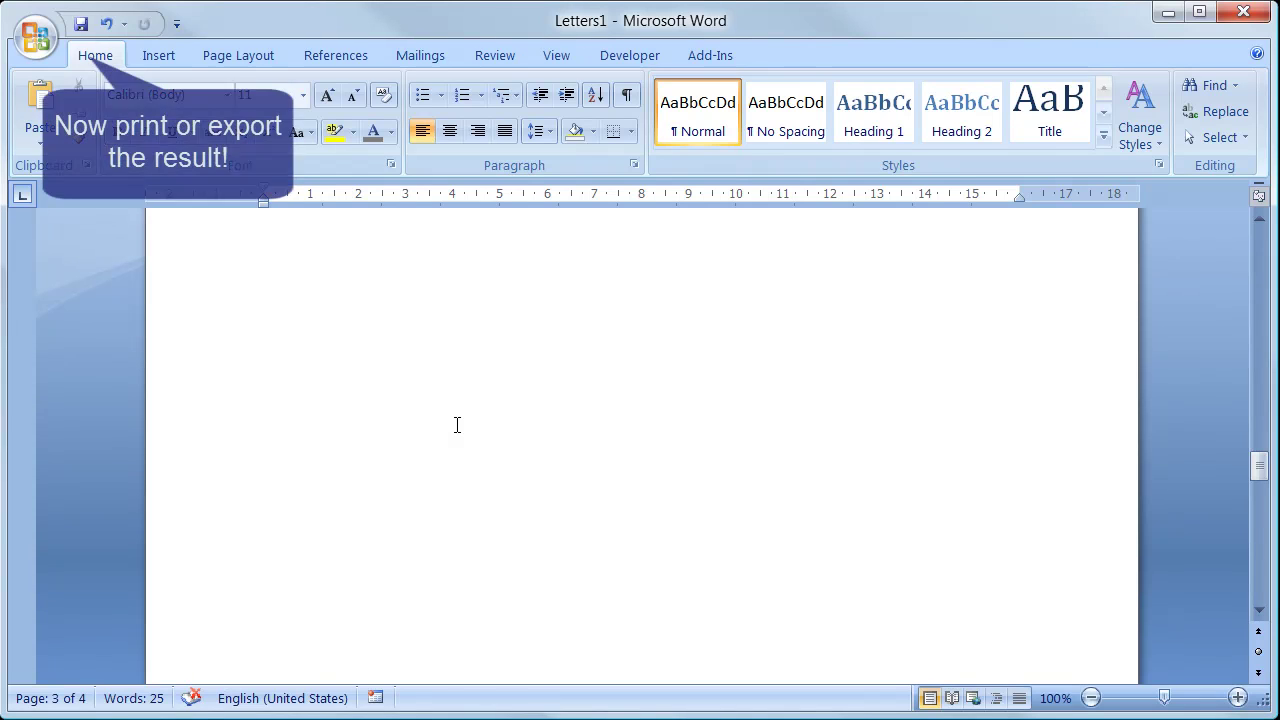
Step: Open the print options for the merged Letters1 document
click(39, 50)
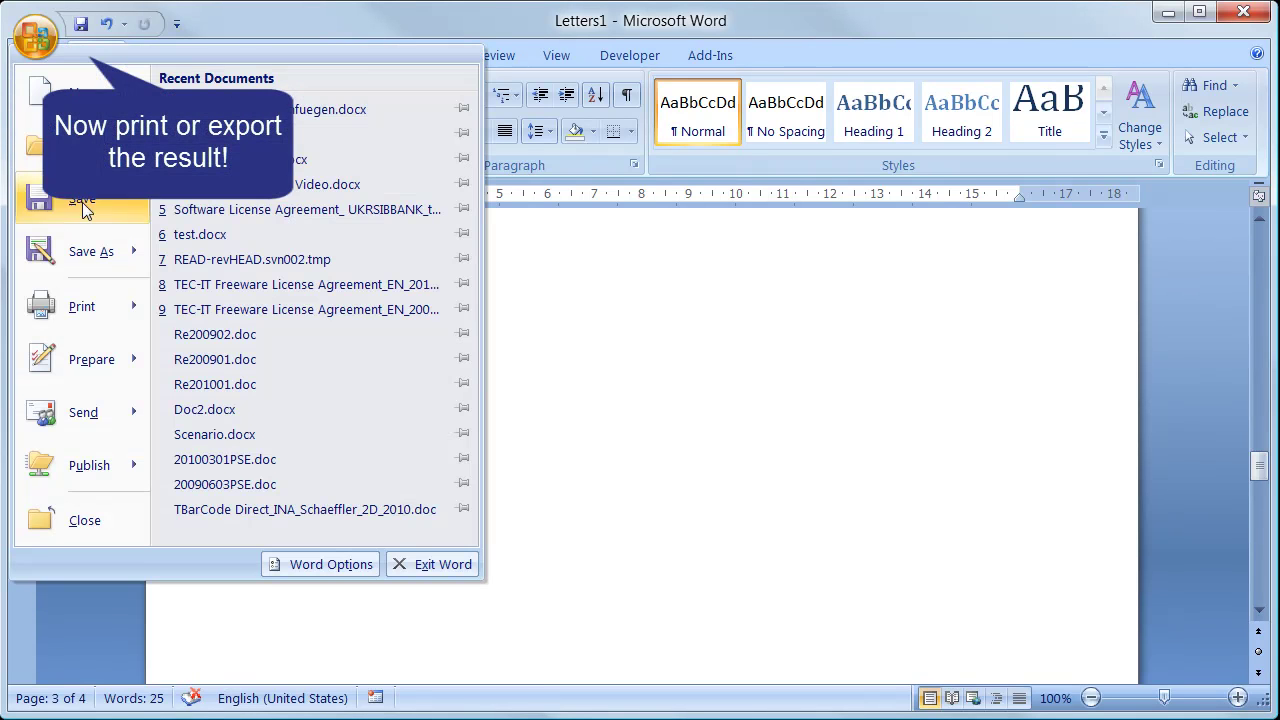
mouse_move(120, 331)
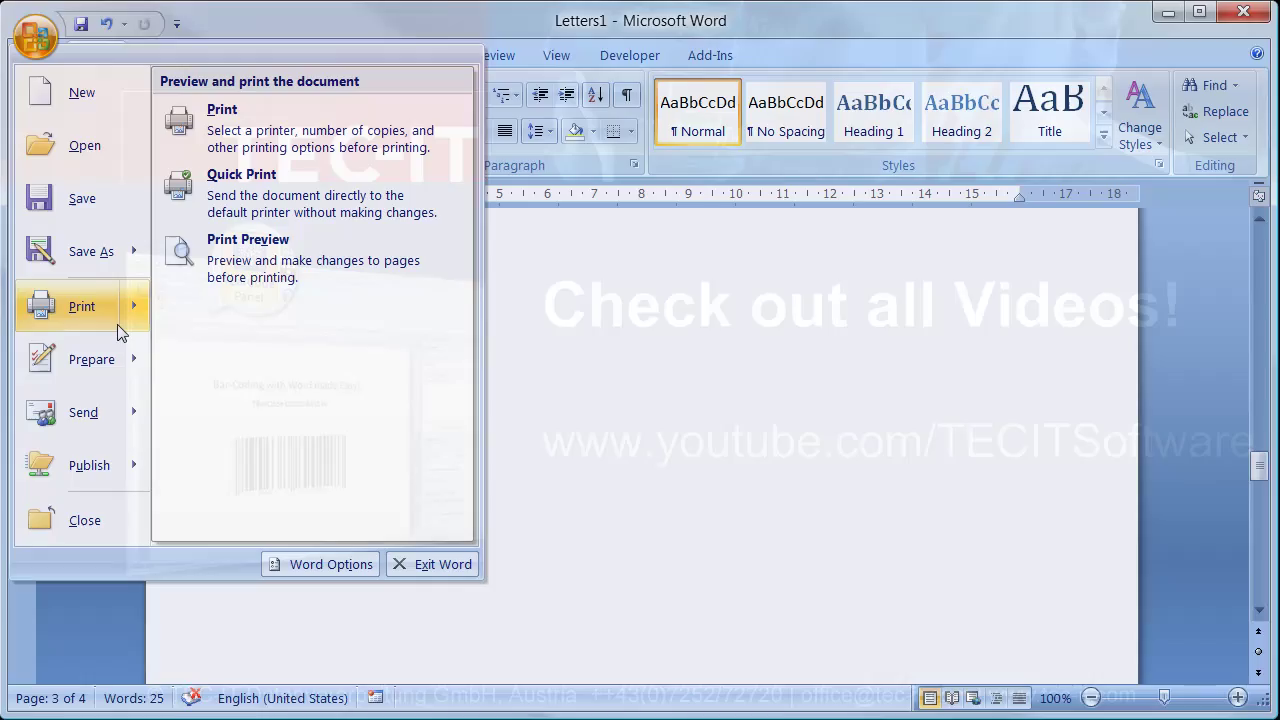